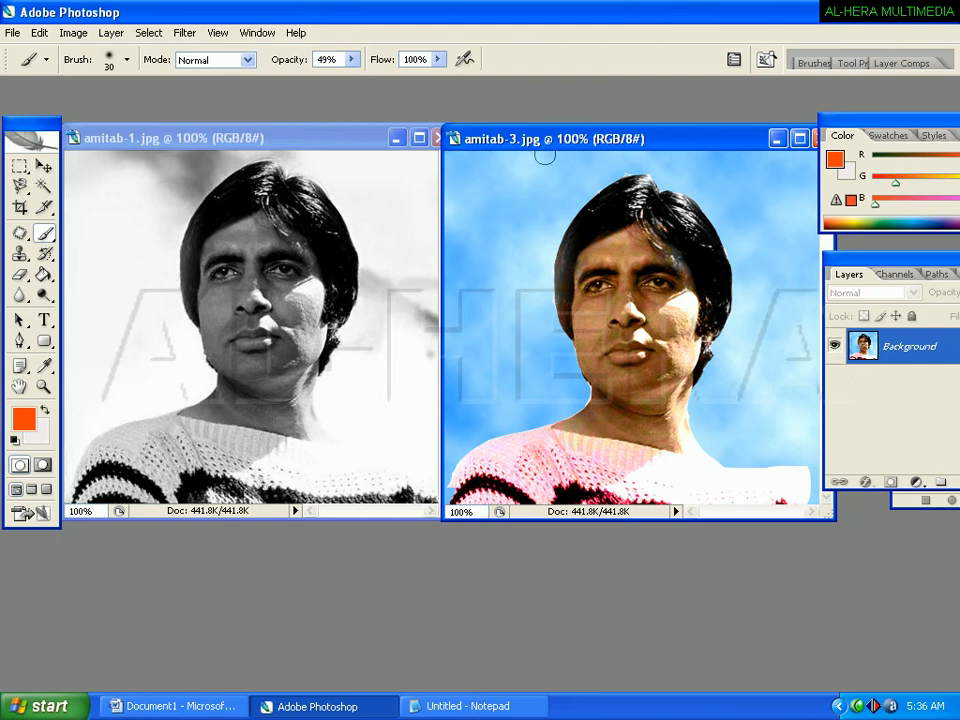
# Step: Bring the black-and-white photo amitab-1.jpg in front of the colour version and maximize its window
pyautogui.moveTo(310, 149)
pyautogui.mouseDown()
pyautogui.moveTo(334, 152)
pyautogui.moveTo(319, 163)
pyautogui.mouseUp()
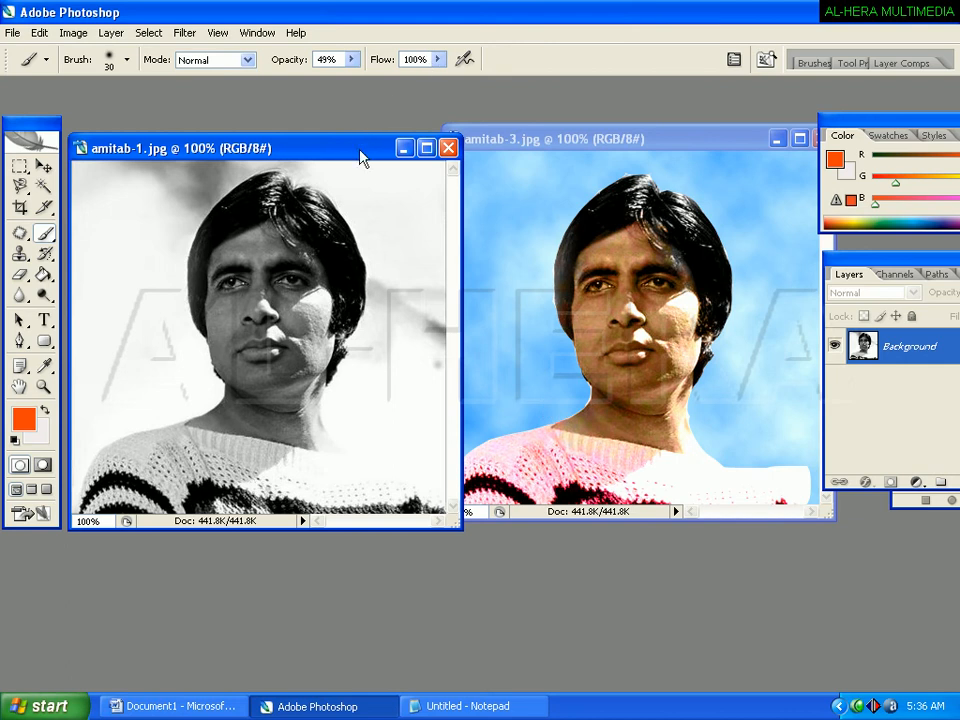
pyautogui.moveTo(362, 157); pyautogui.dragTo(464, 150)
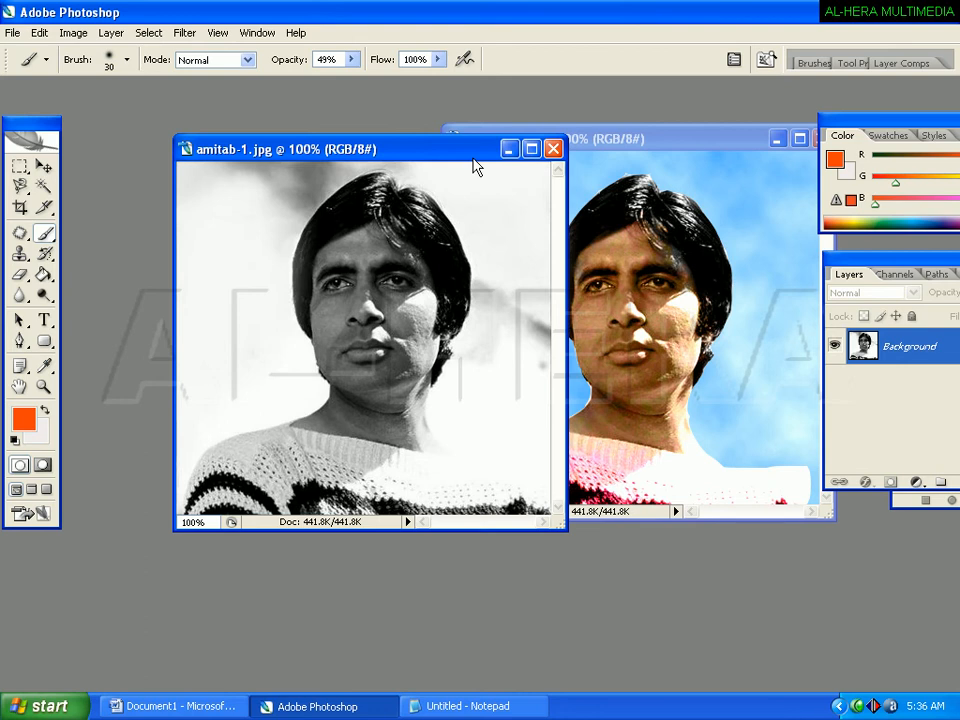
pyautogui.doubleClick(447, 155)
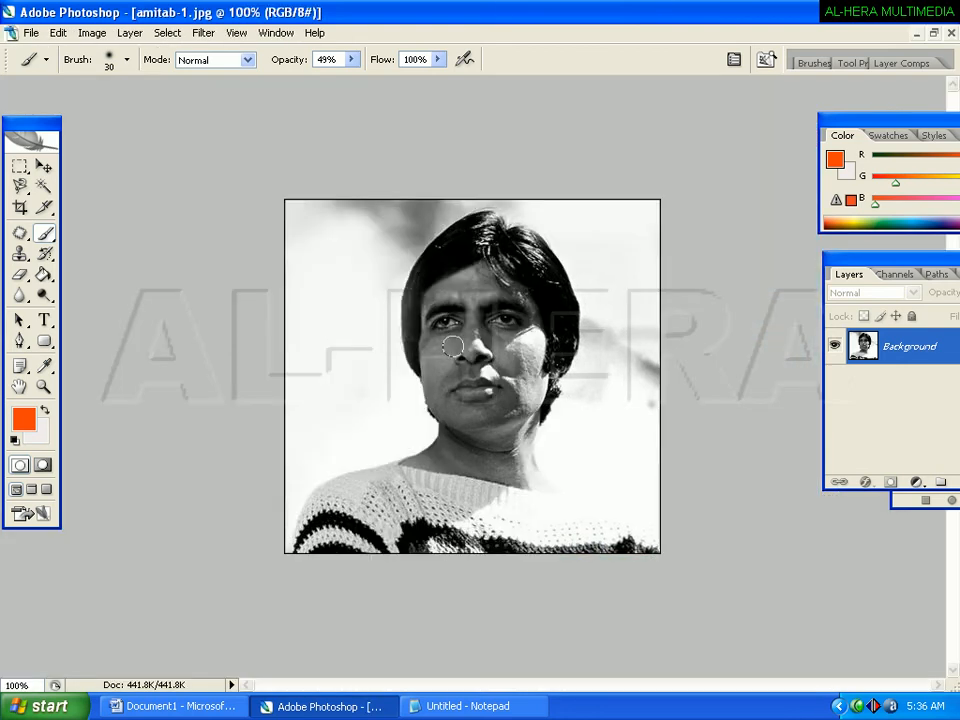
# Step: Raise the black-and-white photo's brightness to +22 with the Brightness/Contrast adjustment
pyautogui.click(131, 34)
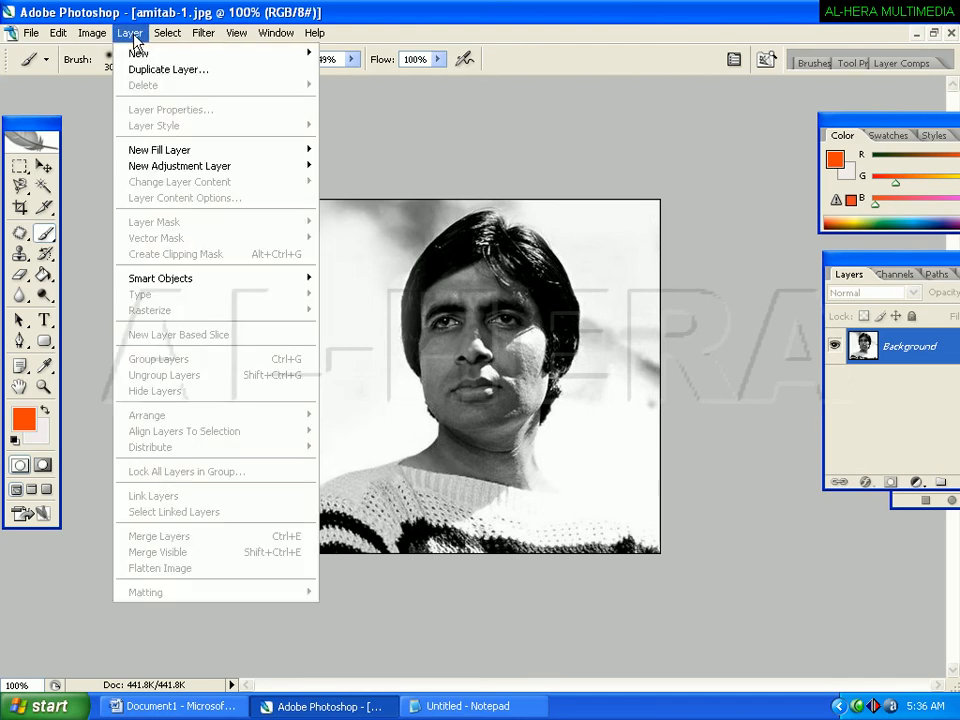
pyautogui.moveTo(95, 36)
pyautogui.moveTo(133, 82)
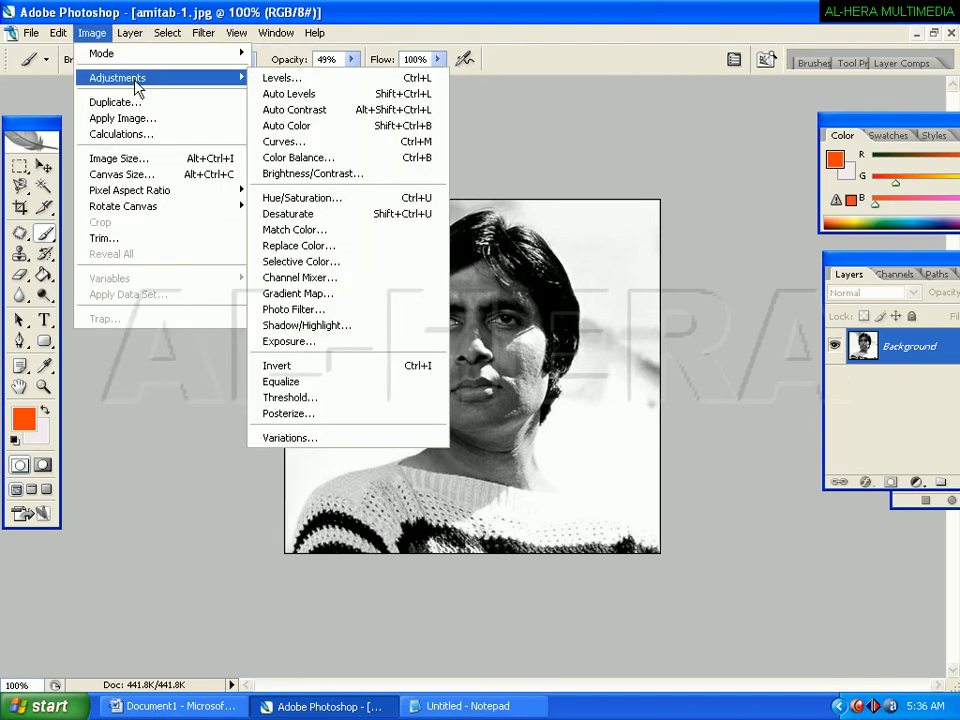
pyautogui.click(318, 175)
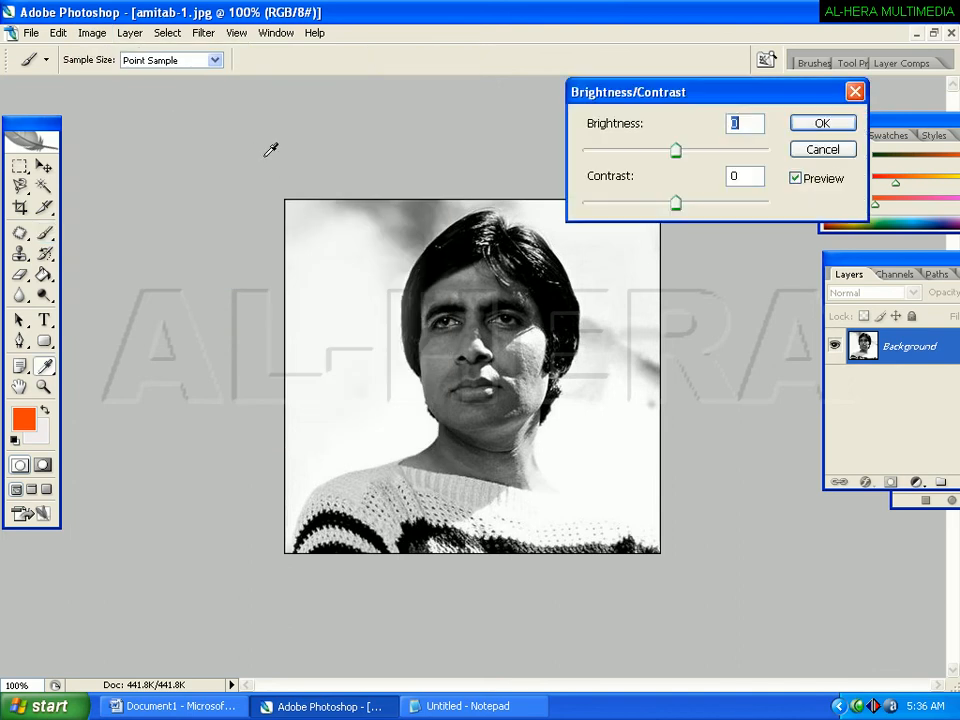
pyautogui.moveTo(678, 153); pyautogui.dragTo(697, 154)
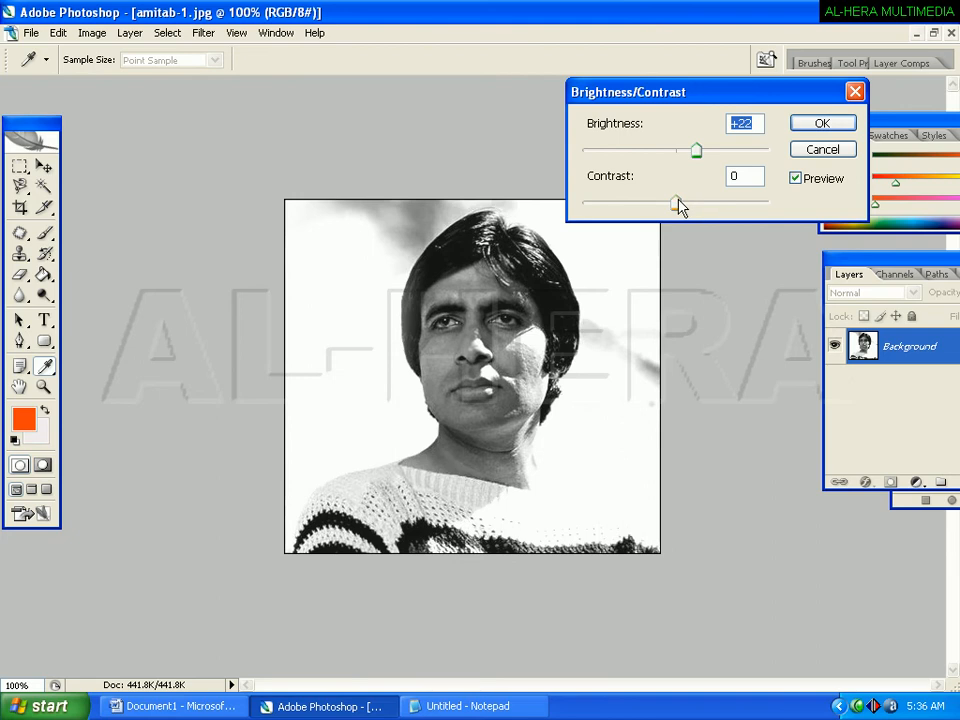
pyautogui.click(823, 124)
pyautogui.press('b')
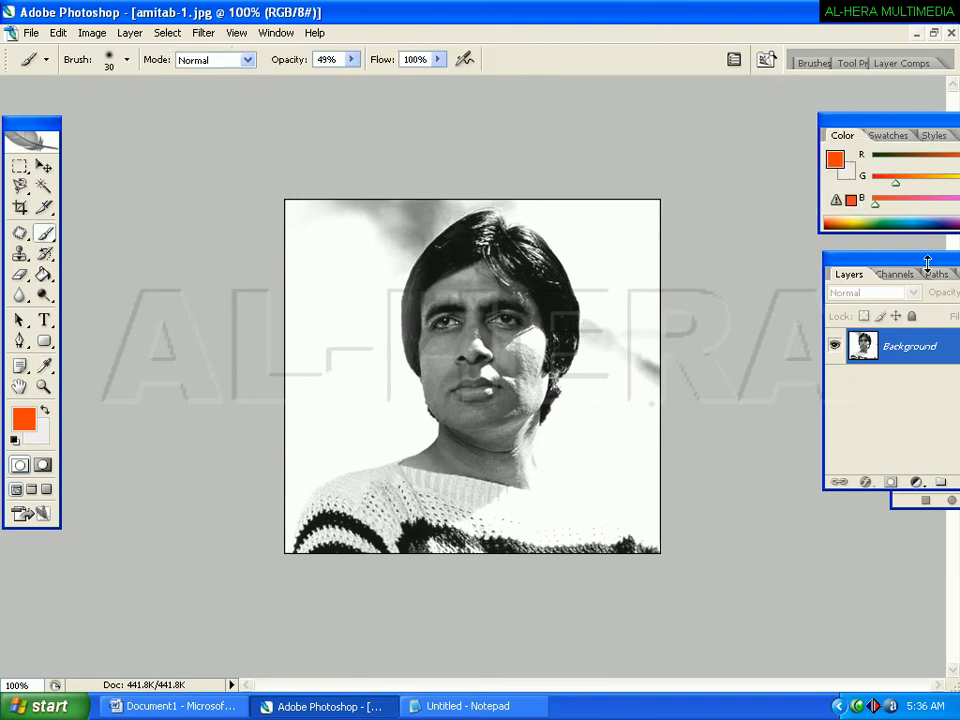
# Step: Bring the Layers palette fully into view and select the man's face and neck with the Magnetic Lasso
pyautogui.moveTo(911, 263); pyautogui.dragTo(793, 263)
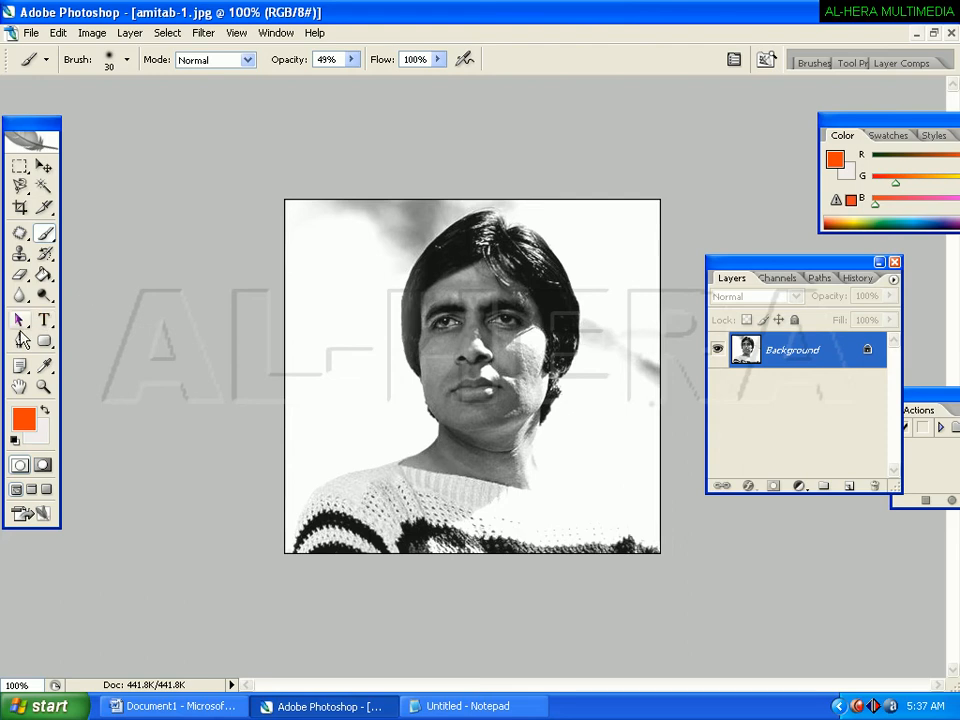
pyautogui.rightClick(47, 237)
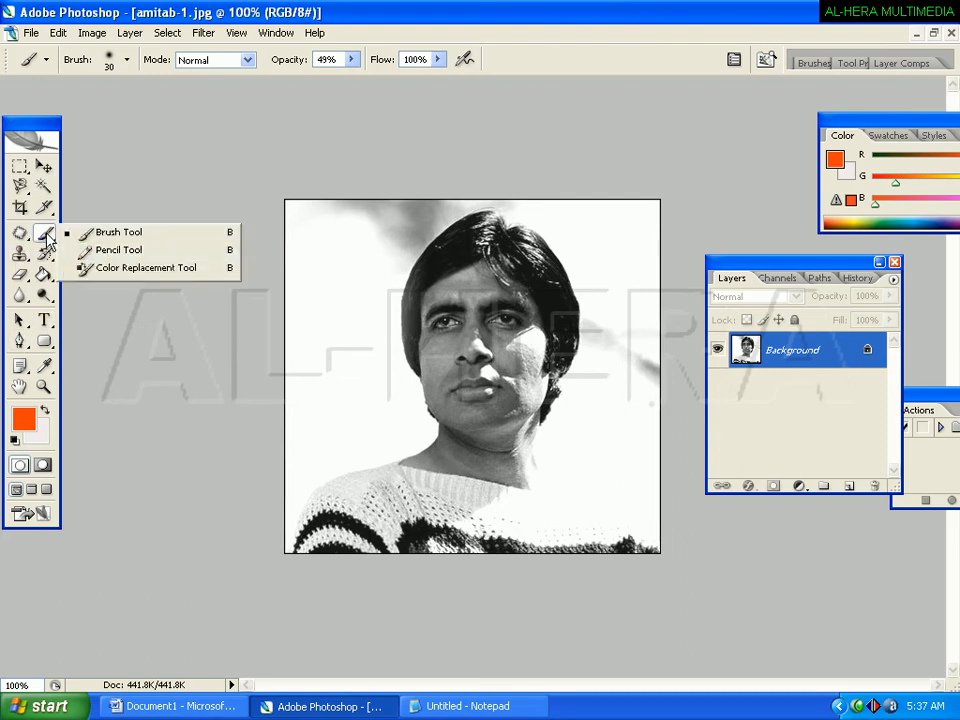
pyautogui.click(99, 237)
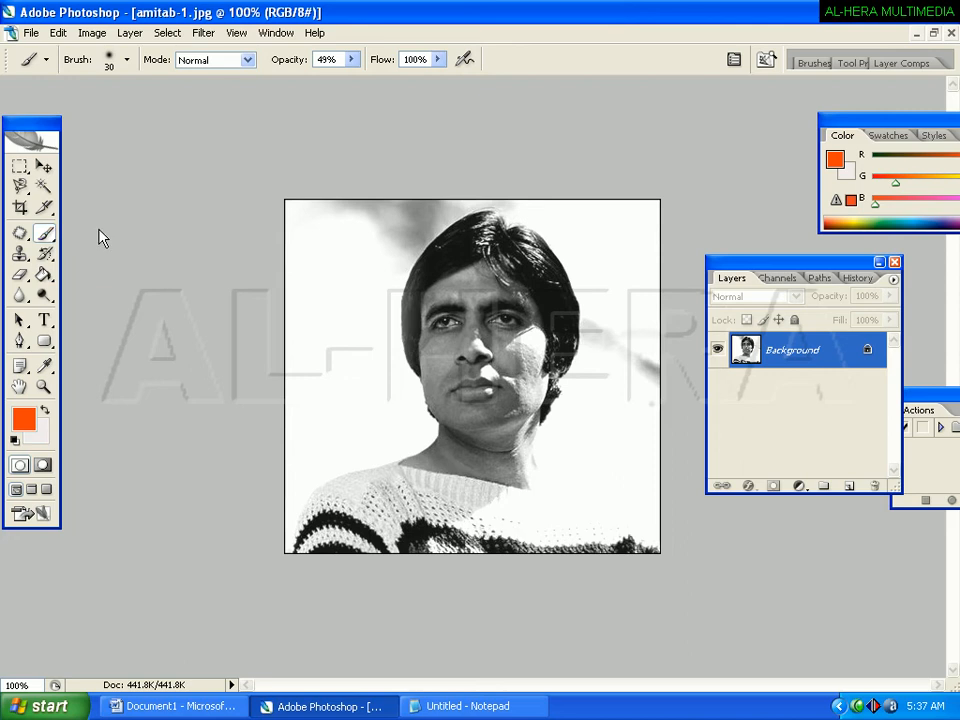
pyautogui.click(19, 188)
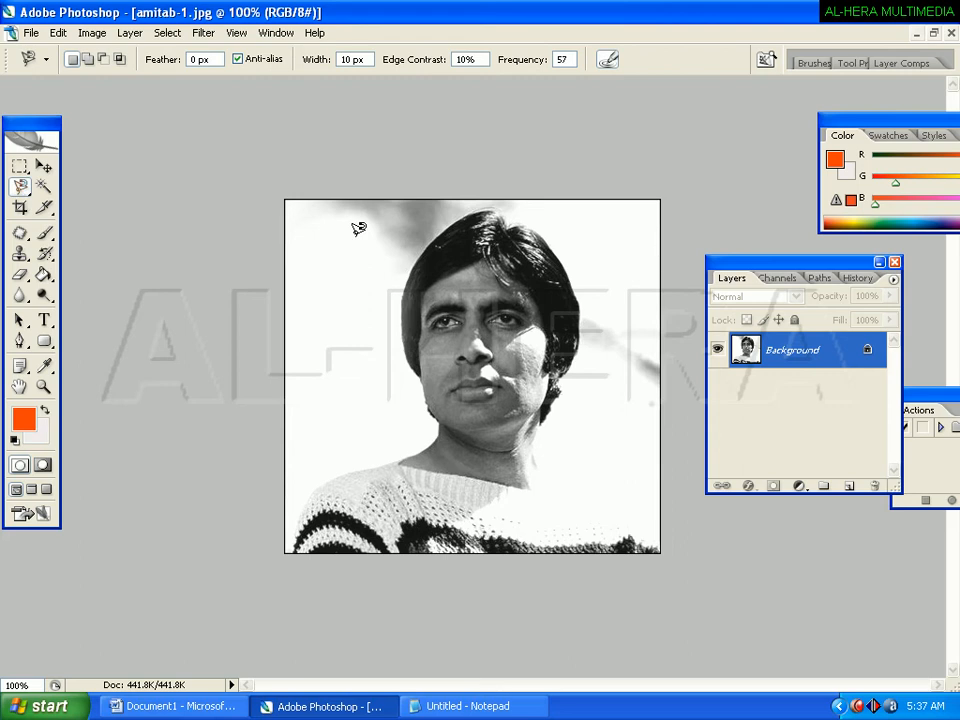
pyautogui.click(483, 250)
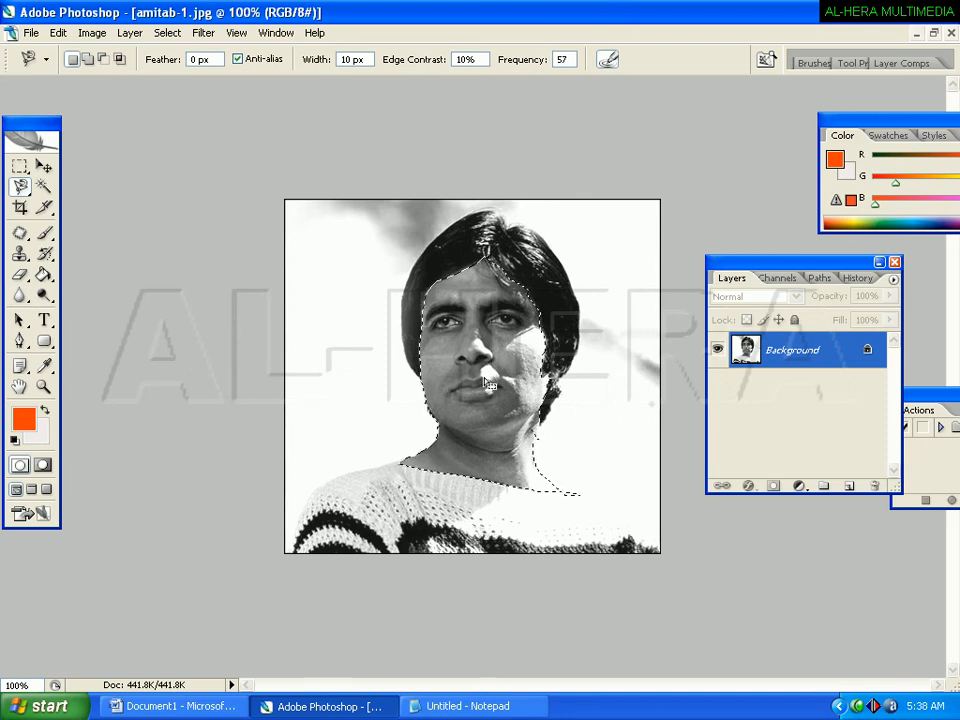
# Step: Add two new empty layers above the background and compare the photo with the colour reference amitab-3.jpg
pyautogui.click(851, 488)
pyautogui.click(851, 488)
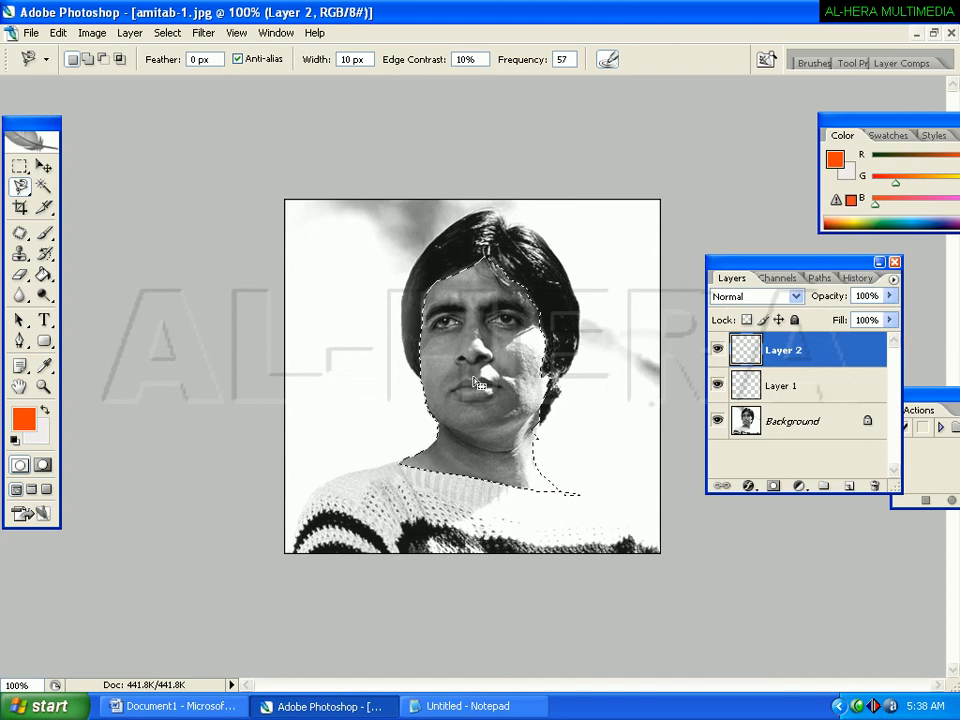
pyautogui.click(936, 34)
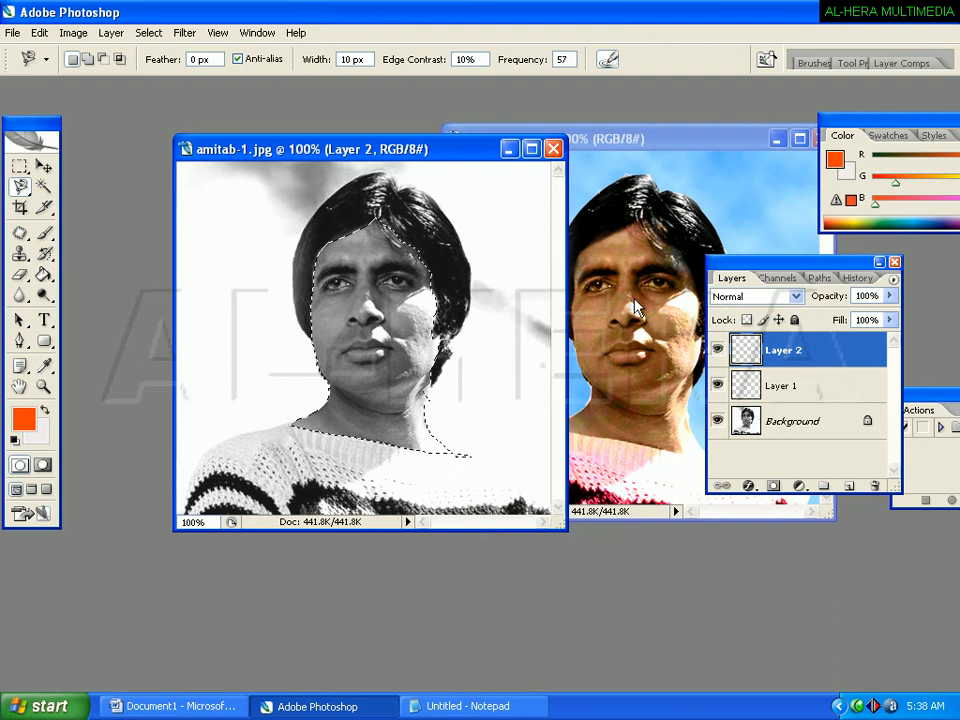
pyautogui.doubleClick(432, 163)
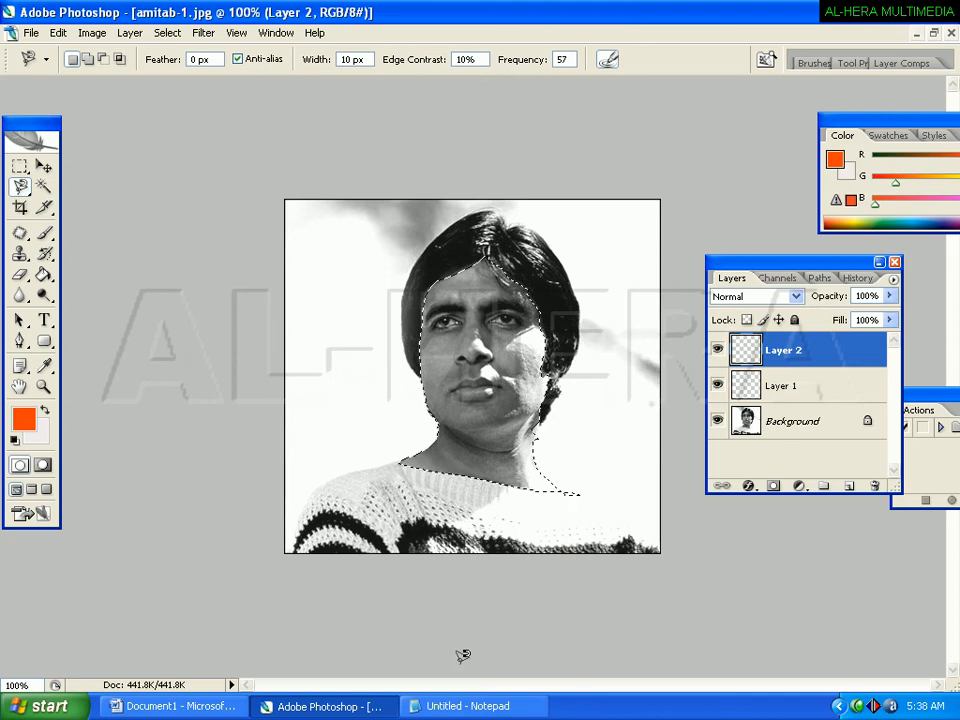
# Step: Copy the colour code f66525 from the Notepad note and set it as the Photoshop foreground colour
pyautogui.click(447, 706)
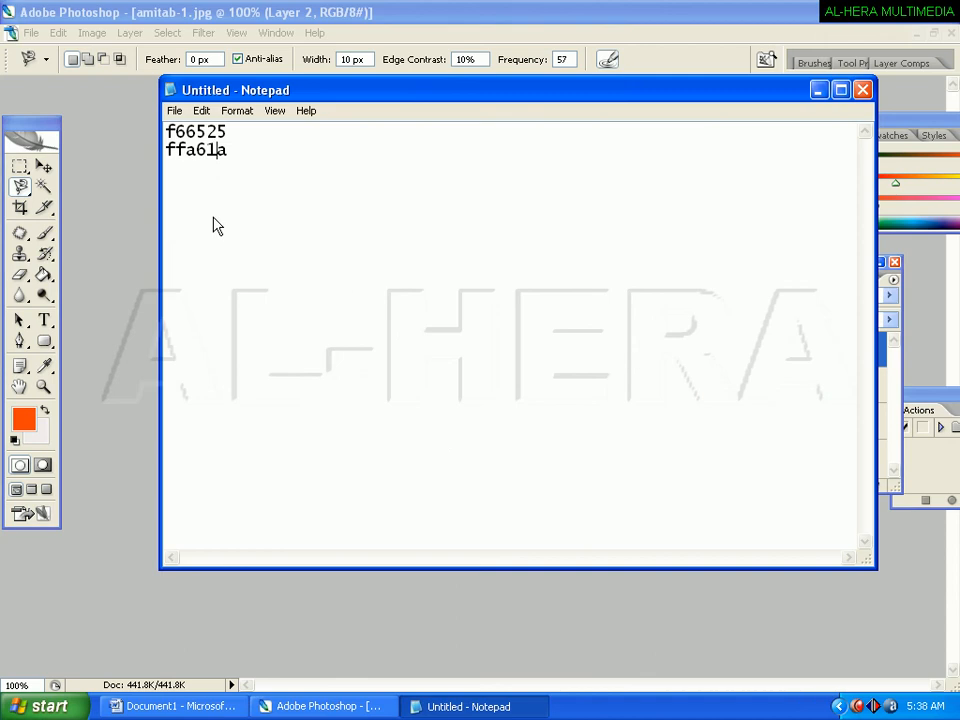
pyautogui.doubleClick(229, 133)
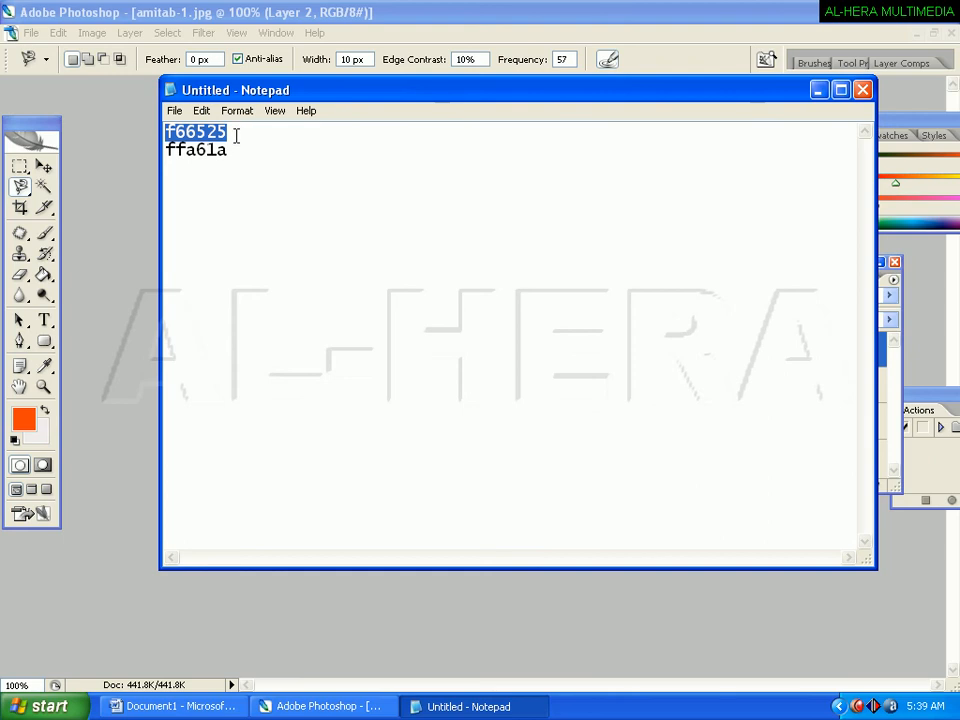
pyautogui.click(819, 91)
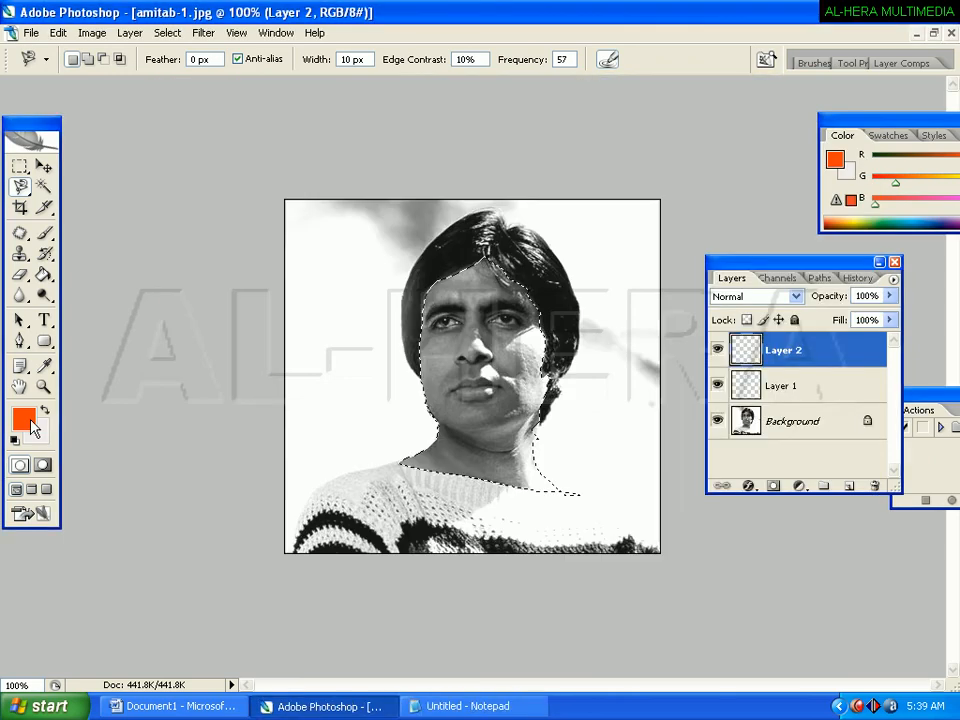
pyautogui.click(24, 420)
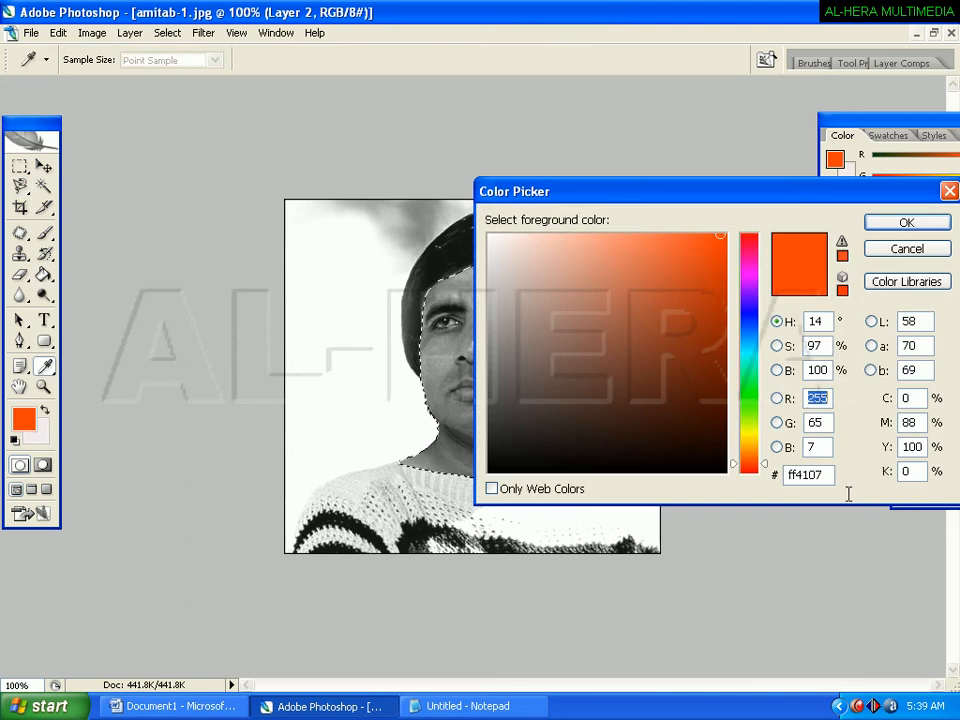
pyautogui.doubleClick(828, 476)
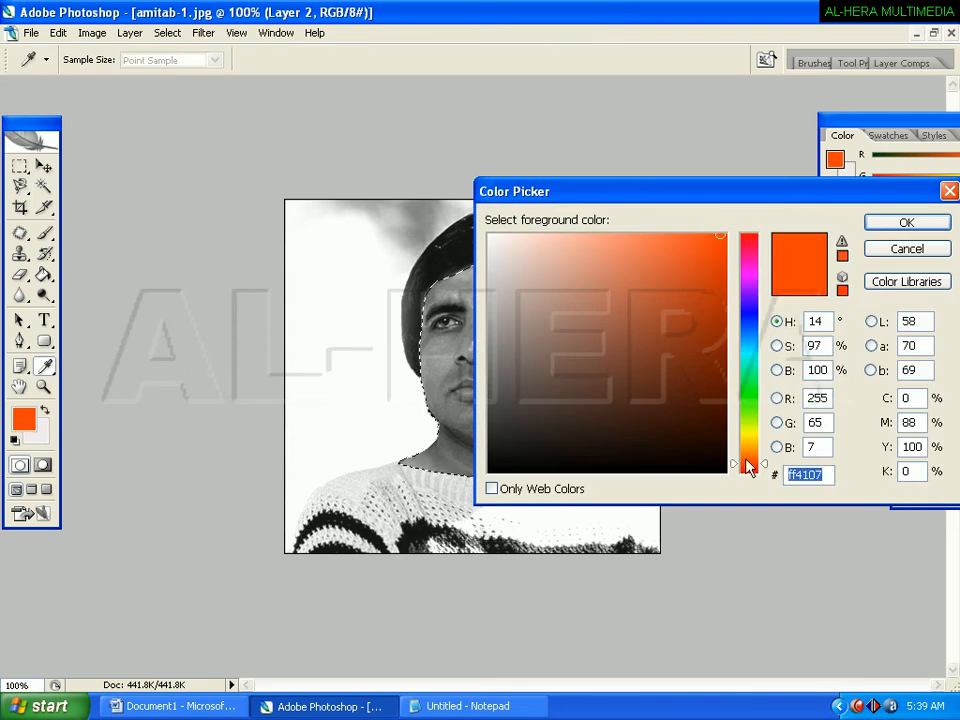
pyautogui.write('f66525')
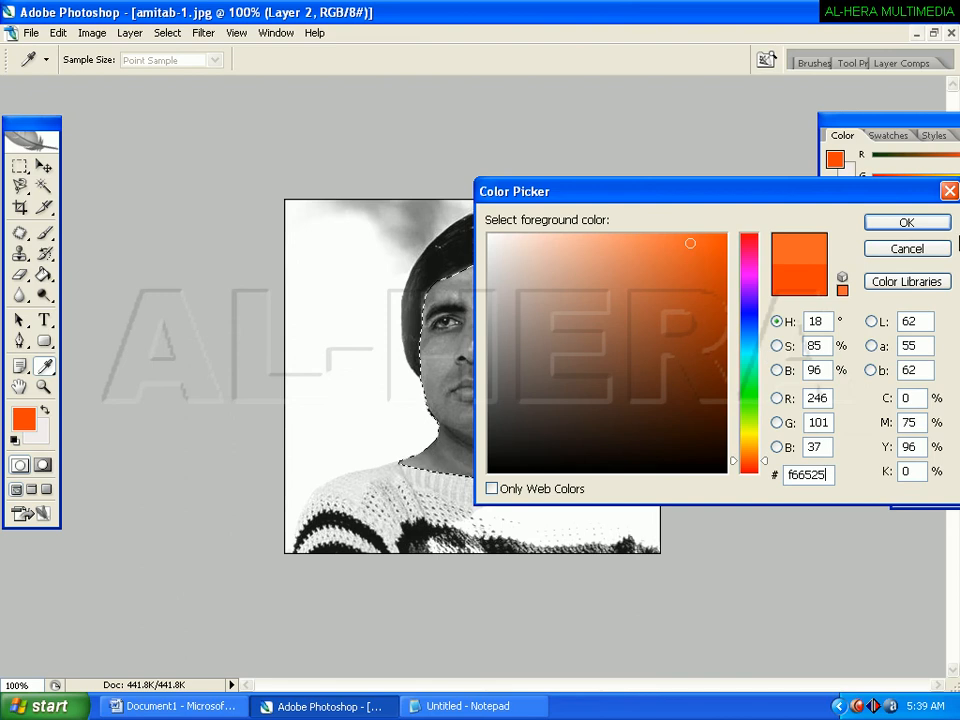
pyautogui.click(926, 224)
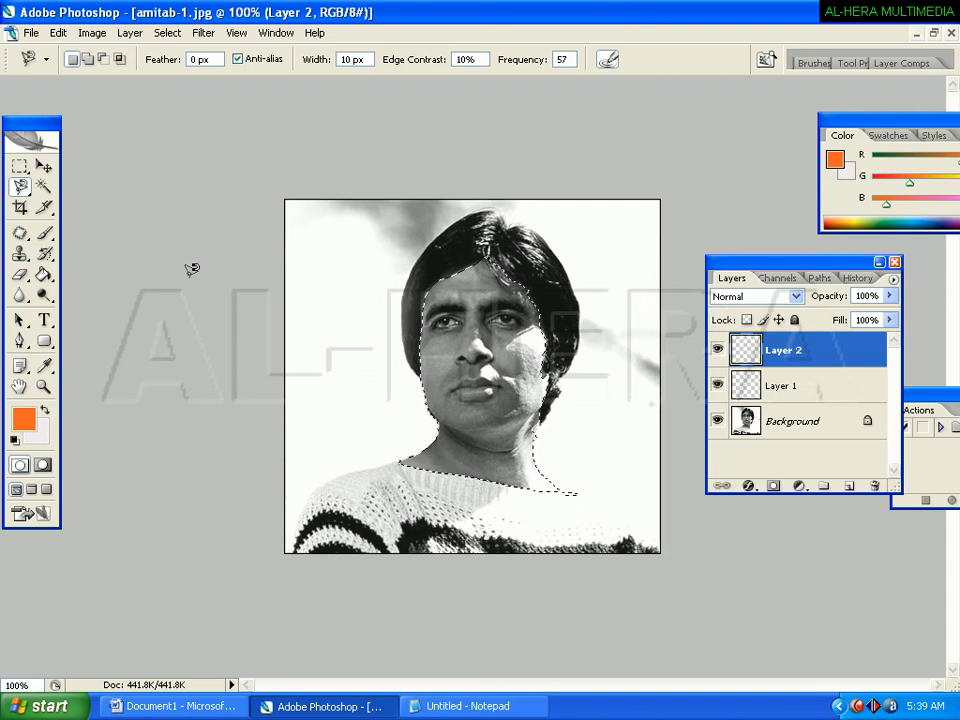
# Step: Activate the Brush tool, undo the creation of the second layer and set the remaining layer's blend mode to Soft Light
pyautogui.click(42, 237)
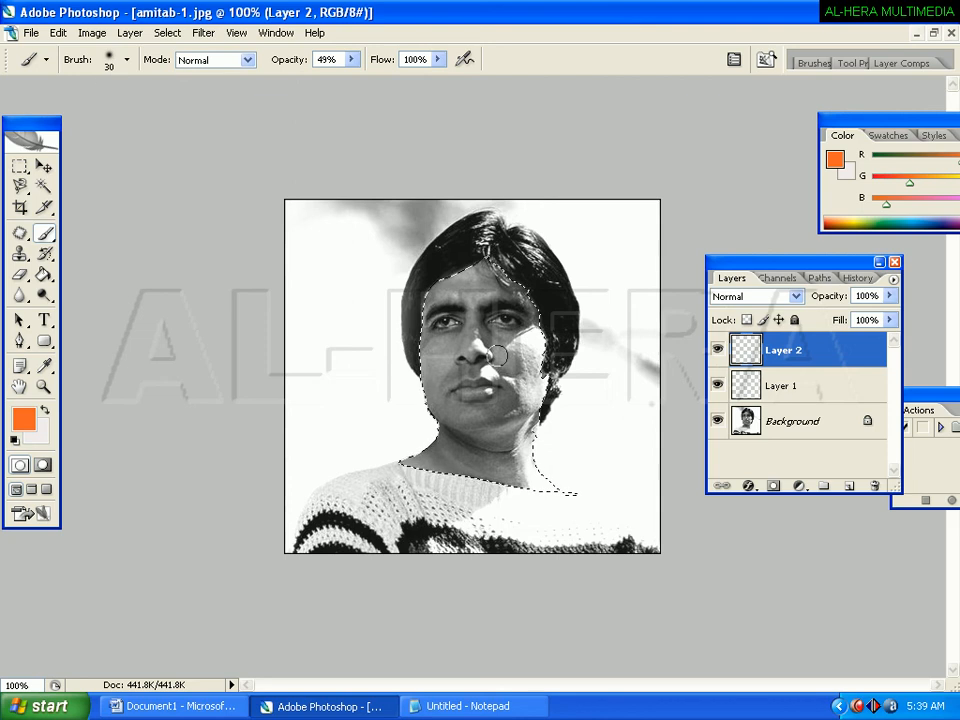
pyautogui.hotkey('ctrl', 'z')
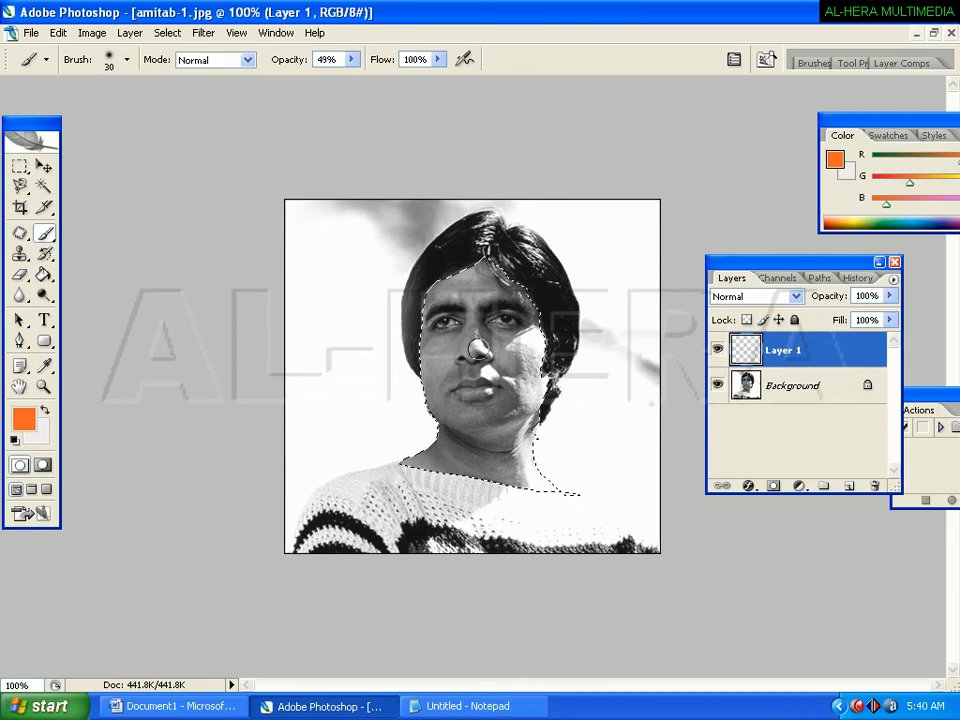
pyautogui.click(794, 298)
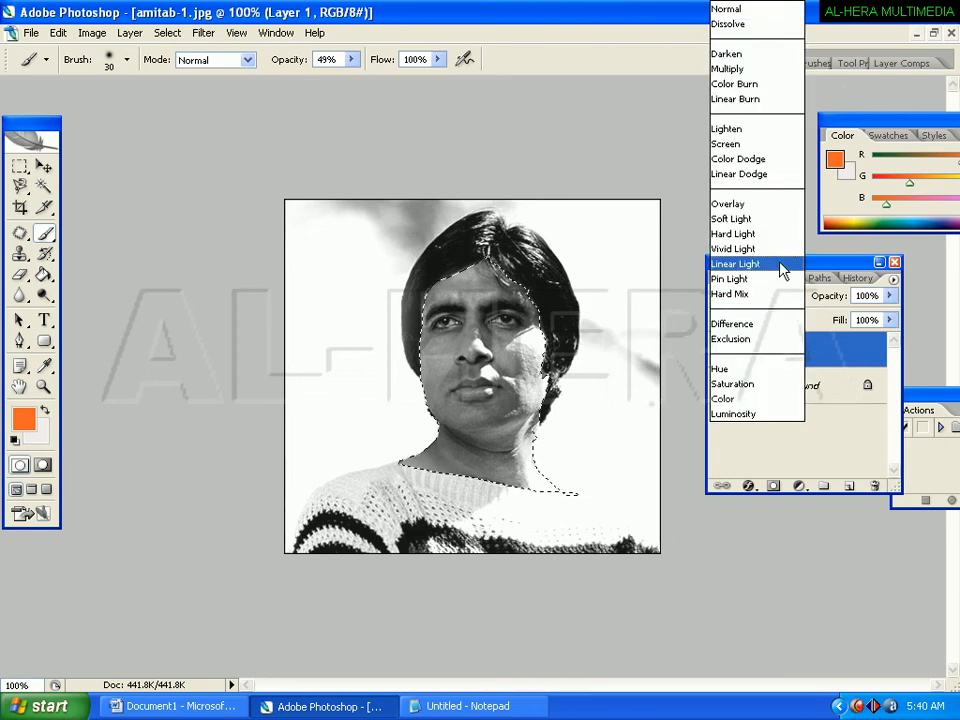
pyautogui.click(740, 219)
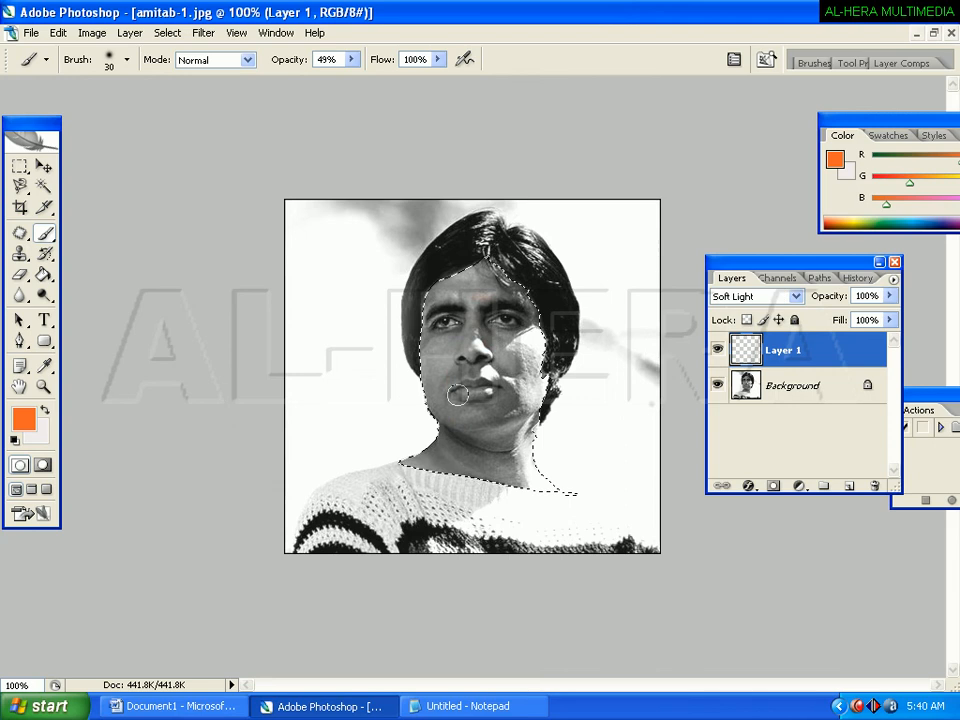
# Step: Paint the selected face and neck on the Soft Light layer with the orange 30-pixel brush at 49% opacity
pyautogui.moveTo(481, 313); pyautogui.dragTo(478, 390)
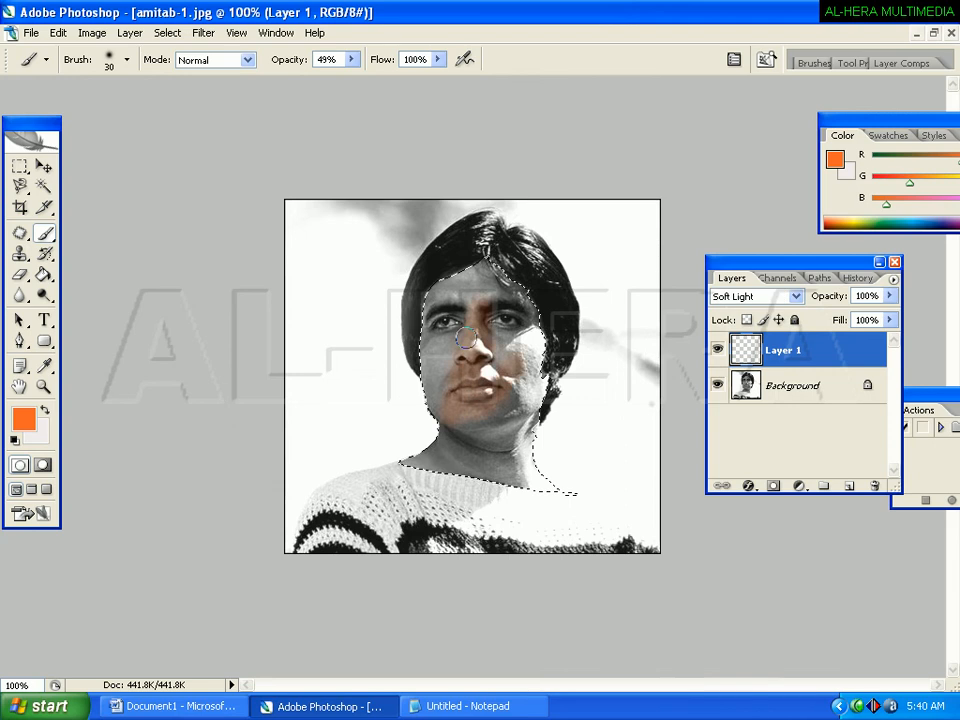
pyautogui.moveTo(468, 338)
pyautogui.mouseDown()
pyautogui.moveTo(445, 366)
pyautogui.moveTo(454, 299)
pyautogui.moveTo(433, 358)
pyautogui.moveTo(491, 346)
pyautogui.moveTo(511, 385)
pyautogui.moveTo(509, 341)
pyautogui.mouseUp()
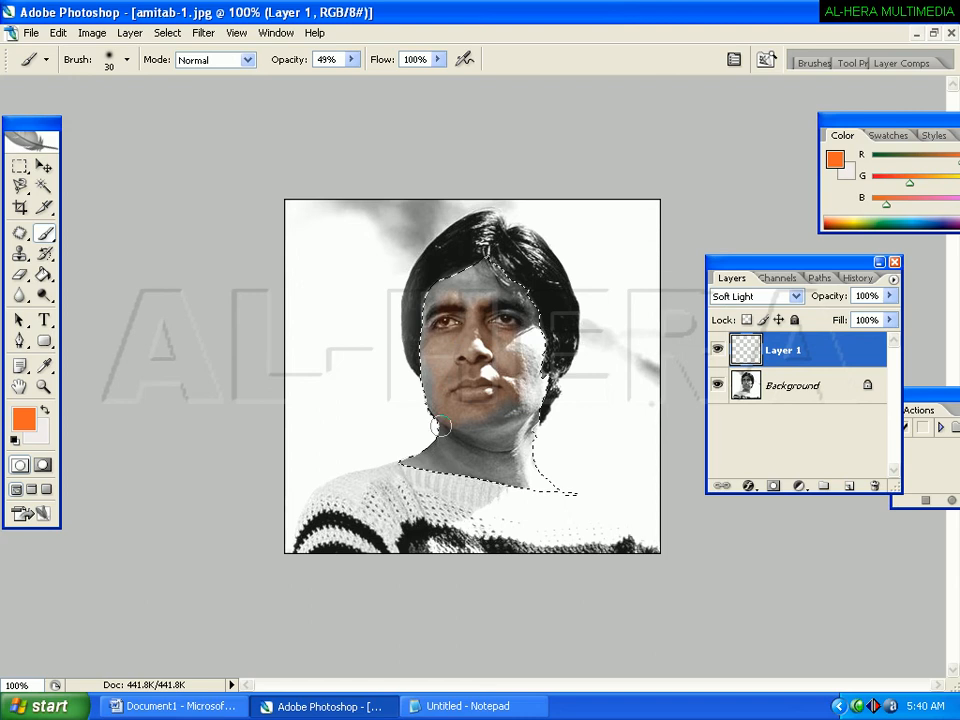
pyautogui.moveTo(441, 427)
pyautogui.mouseDown()
pyautogui.moveTo(418, 455)
pyautogui.moveTo(482, 397)
pyautogui.moveTo(496, 303)
pyautogui.moveTo(537, 332)
pyautogui.mouseUp()
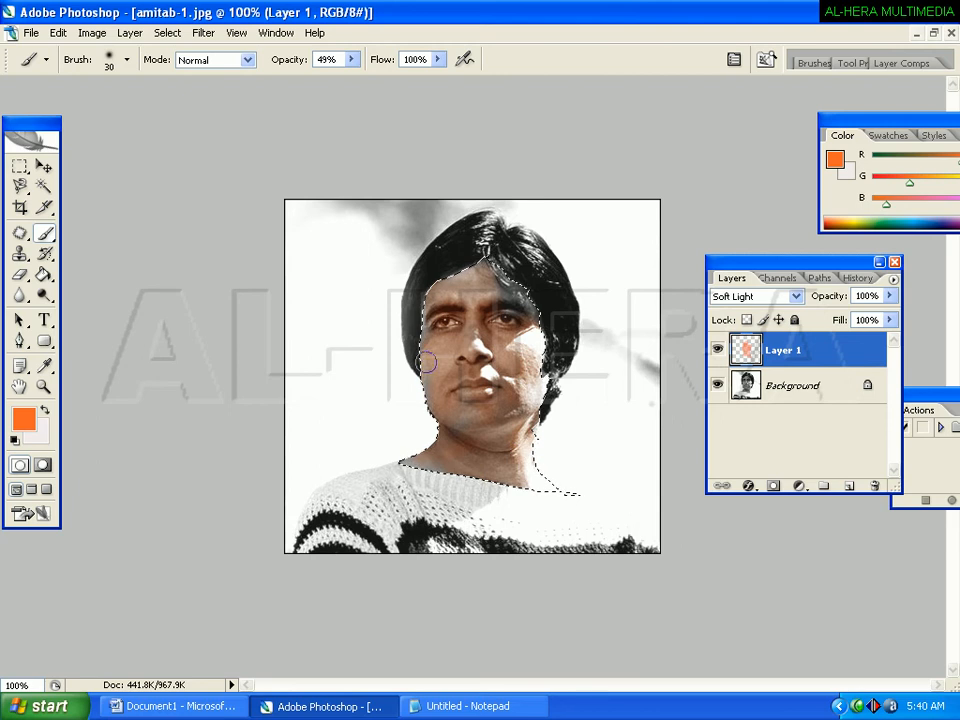
pyautogui.moveTo(438, 291)
pyautogui.mouseDown()
pyautogui.moveTo(462, 282)
pyautogui.moveTo(519, 196)
pyautogui.mouseUp()
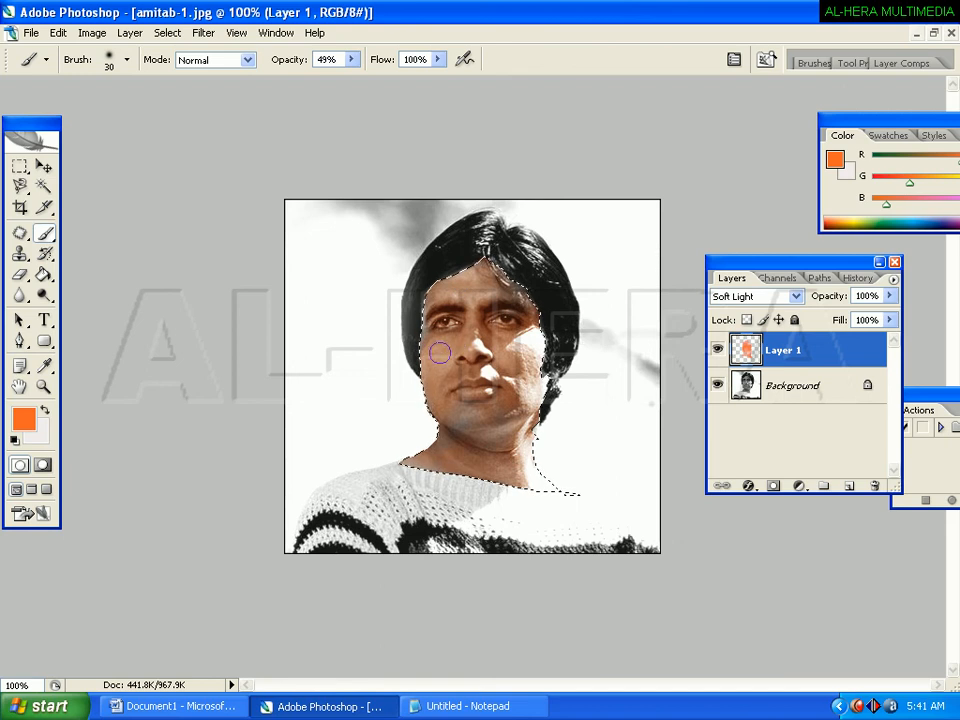
# Step: Copy the second colour code ffa61a from the Notepad note and set it as the Photoshop foreground colour
pyautogui.click(495, 706)
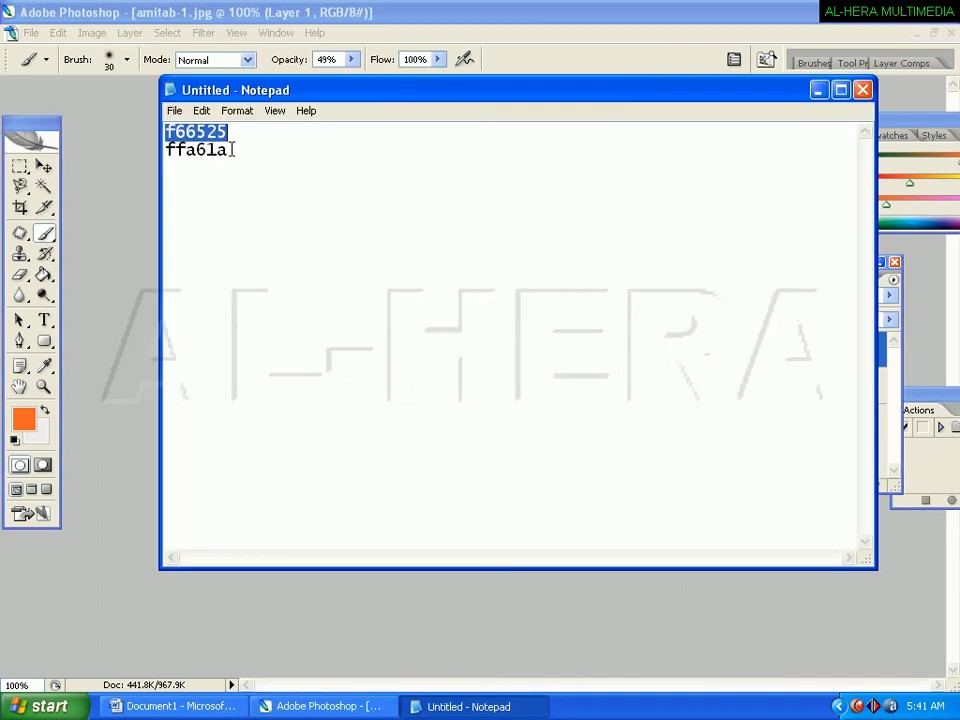
pyautogui.moveTo(232, 149); pyautogui.dragTo(161, 155)
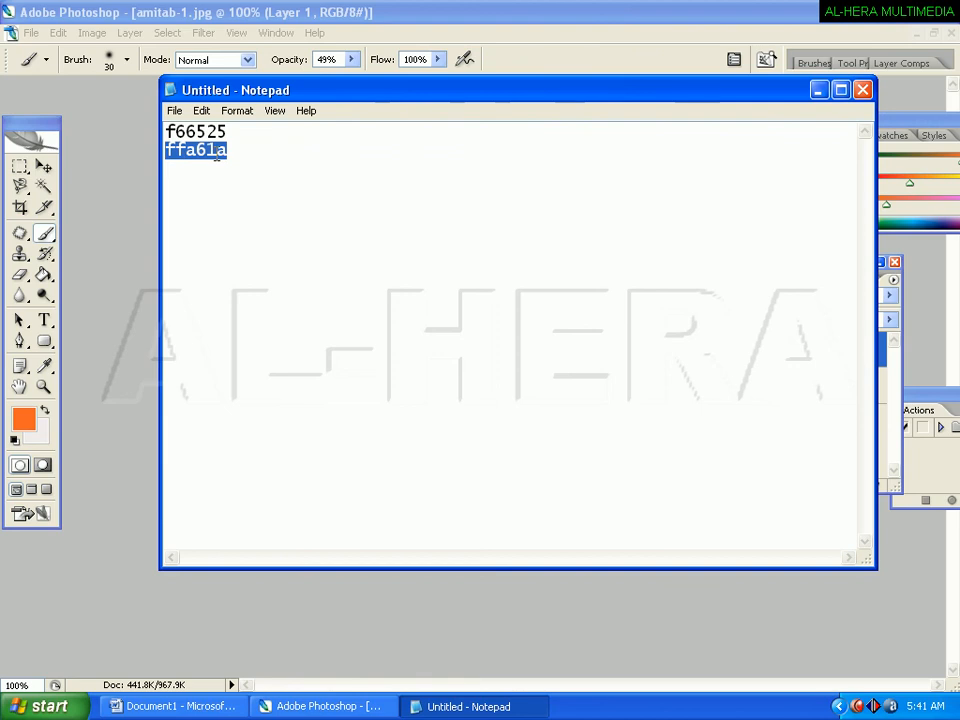
pyautogui.click(862, 90)
pyautogui.click(26, 420)
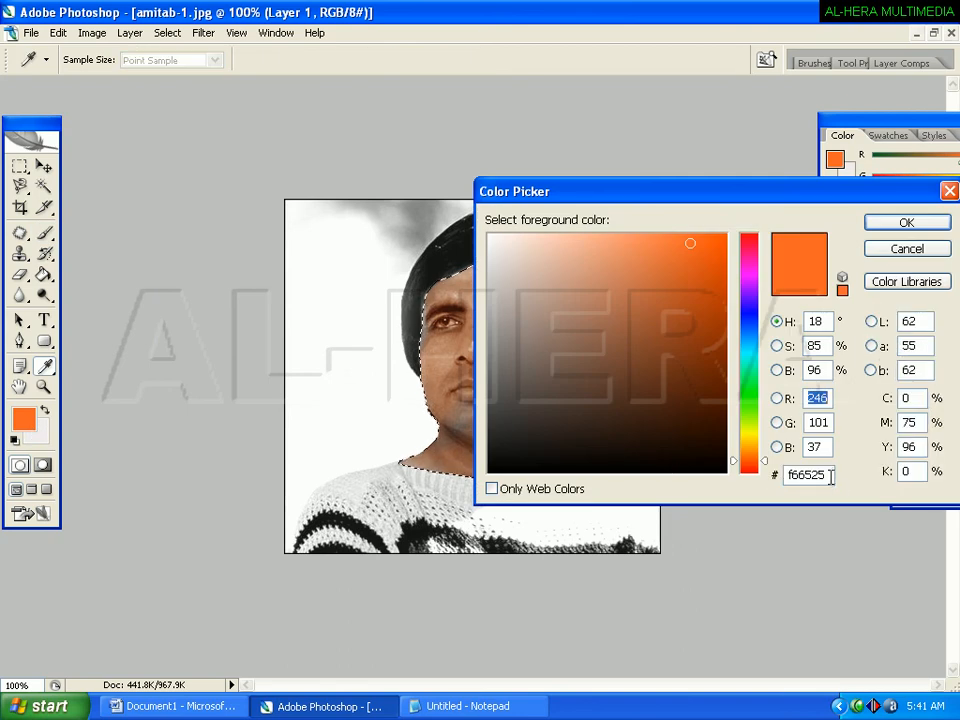
pyautogui.doubleClick(830, 476)
pyautogui.write('ffa61a')
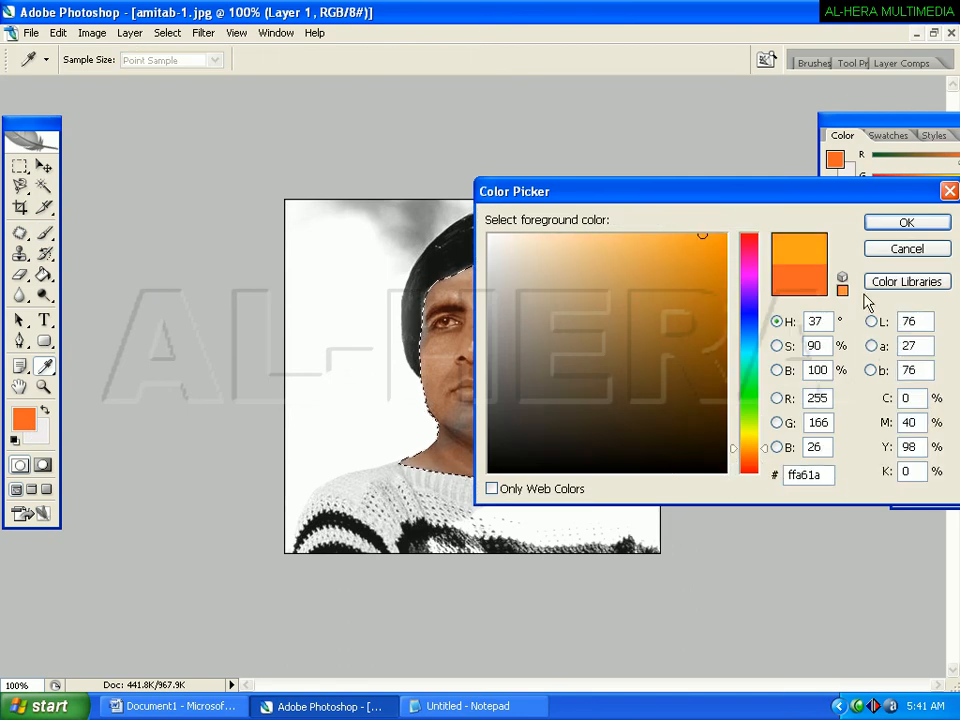
pyautogui.click(903, 223)
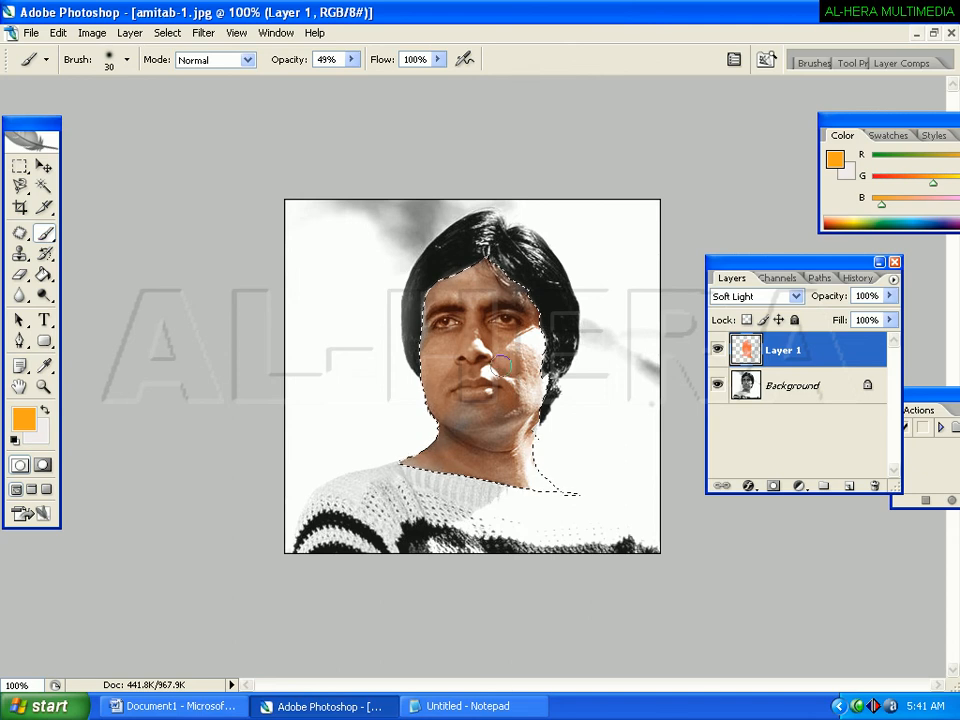
# Step: Paint over the selected face and neck on Layer 1 with the yellow-orange ffa61a, using the 30-pixel brush at 49% opacity
pyautogui.moveTo(466, 353)
pyautogui.mouseDown()
pyautogui.moveTo(434, 416)
pyautogui.moveTo(447, 344)
pyautogui.moveTo(427, 369)
pyautogui.mouseUp()
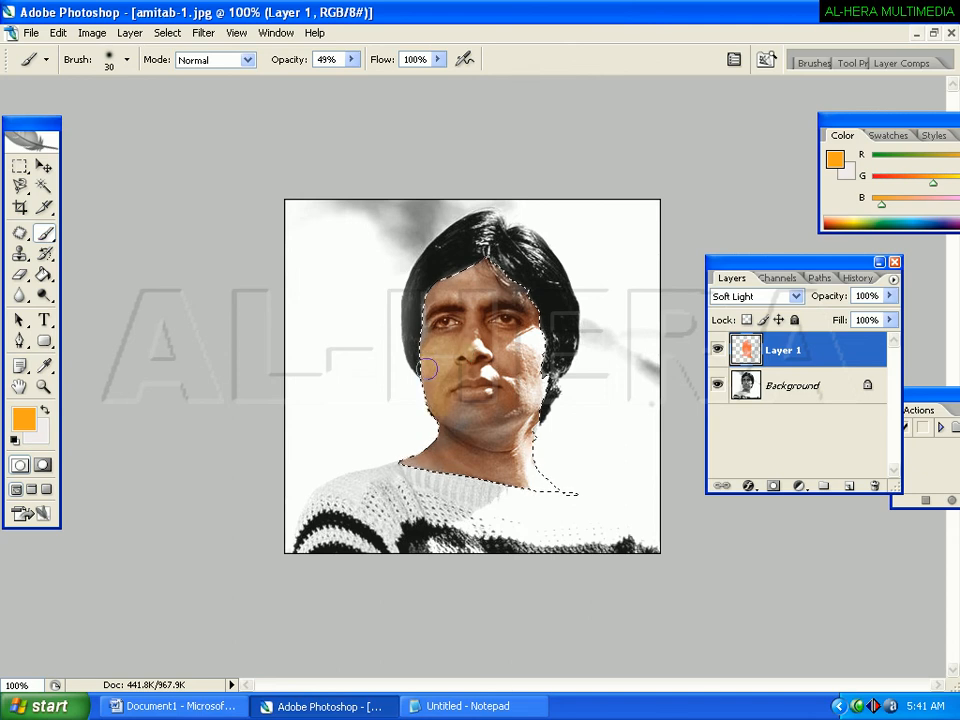
pyautogui.moveTo(485, 354)
pyautogui.mouseDown()
pyautogui.moveTo(512, 402)
pyautogui.moveTo(522, 358)
pyautogui.moveTo(508, 409)
pyautogui.mouseUp()
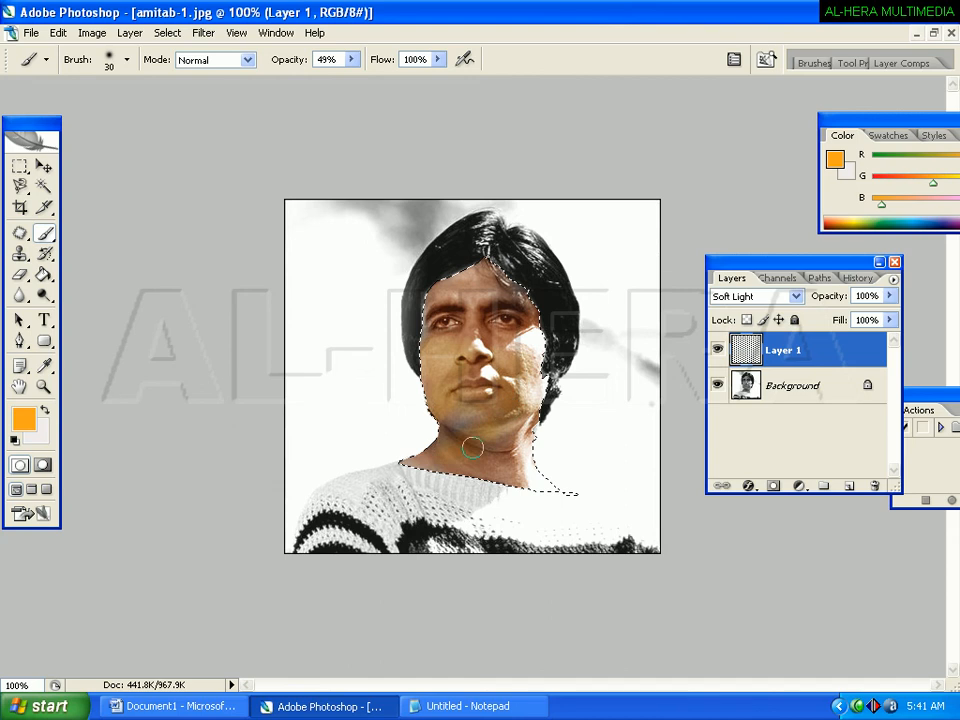
pyautogui.moveTo(473, 447); pyautogui.dragTo(506, 369)
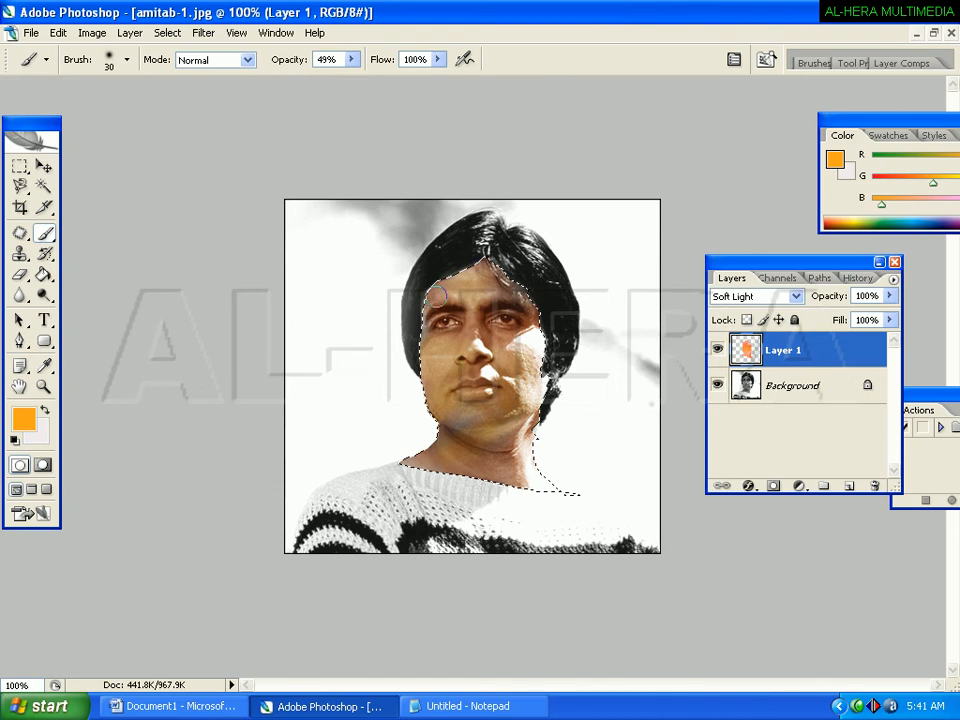
pyautogui.moveTo(436, 295); pyautogui.dragTo(444, 305)
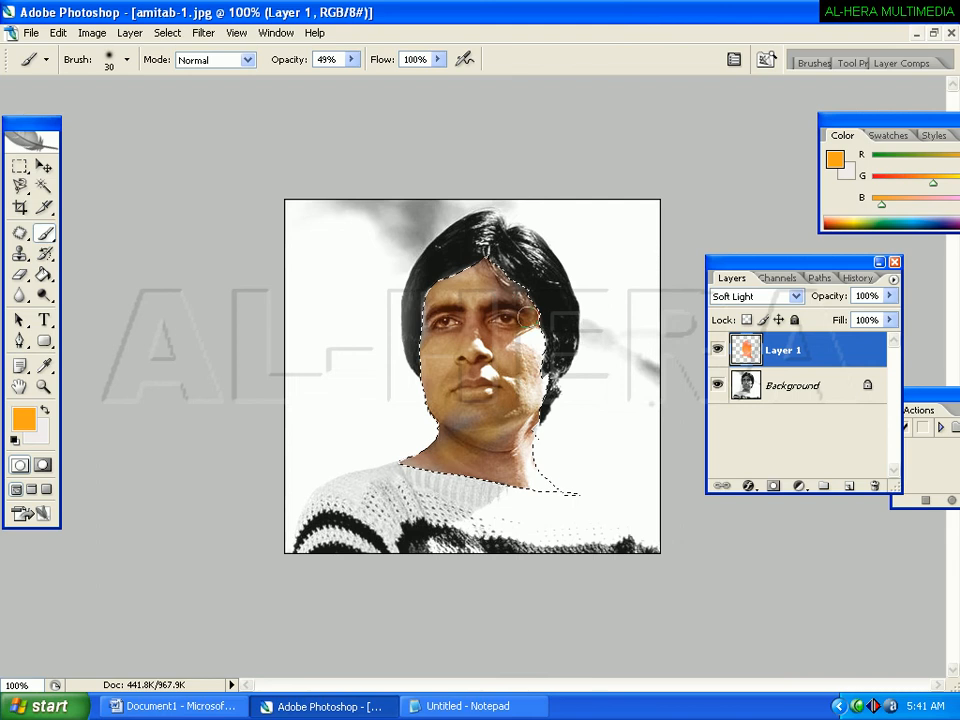
pyautogui.click(527, 318)
pyautogui.moveTo(536, 501); pyautogui.dragTo(489, 454)
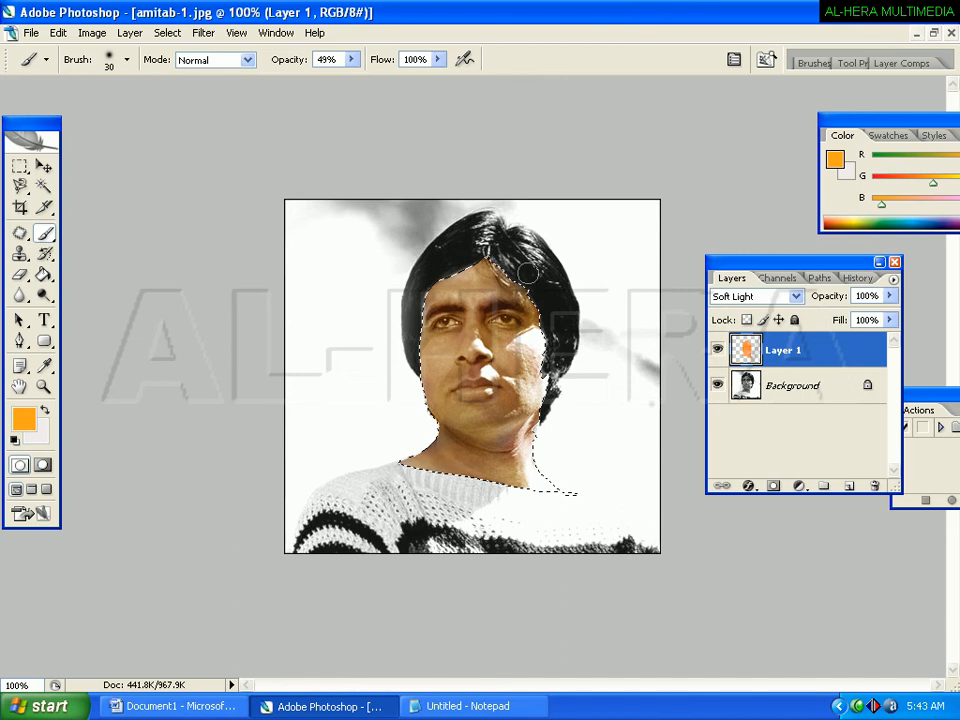
# Step: Clear the face selection and trace a new lasso selection around the sweater with the Background layer active
pyautogui.click(20, 167)
pyautogui.click(398, 239)
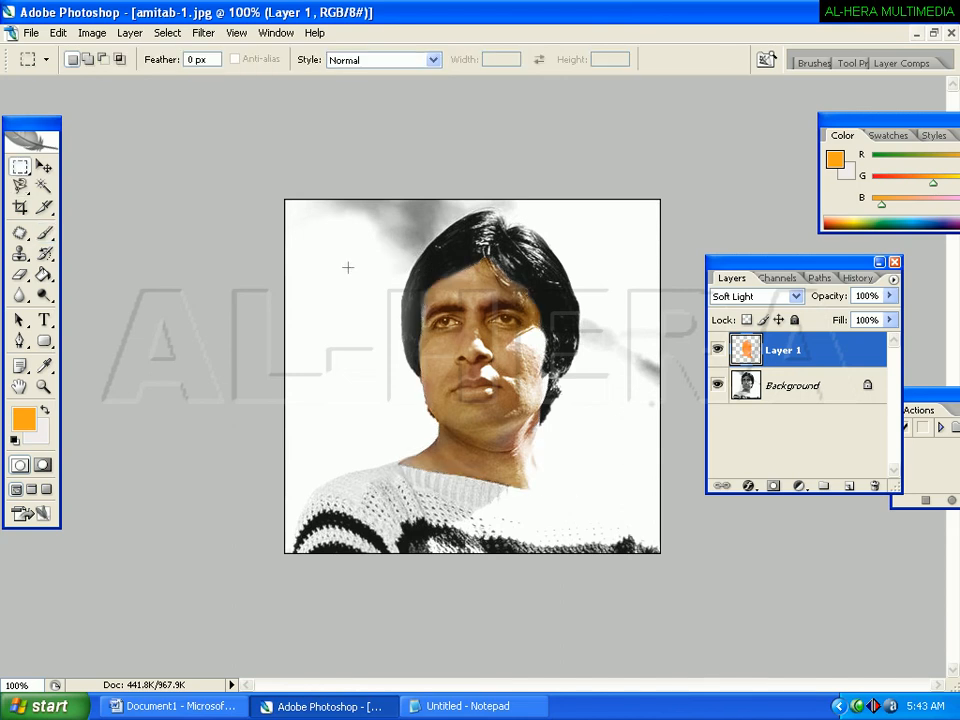
pyautogui.click(20, 186)
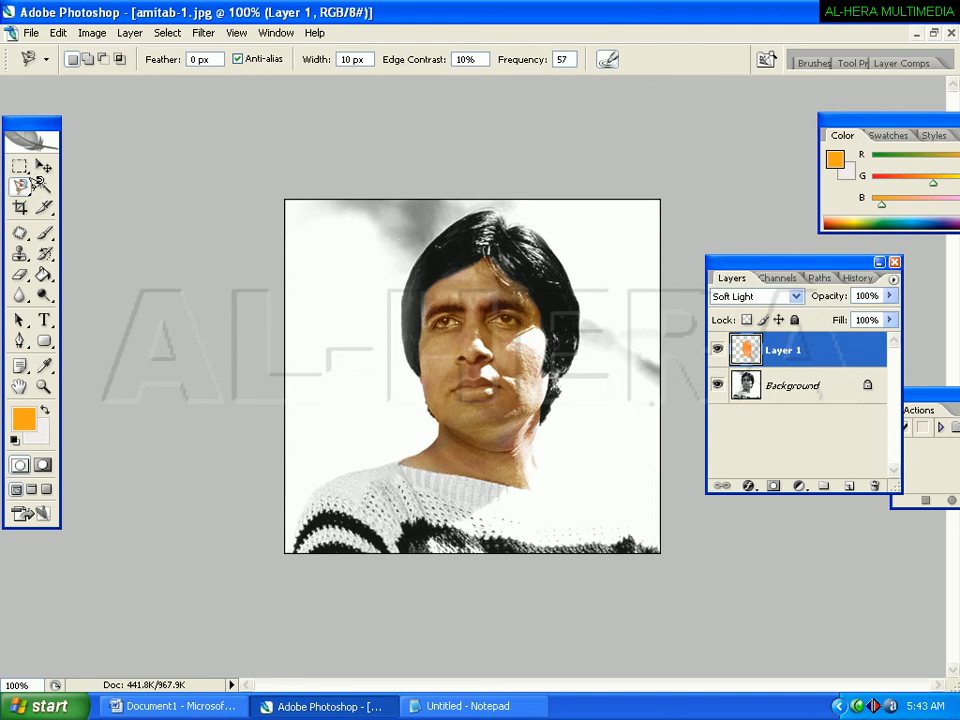
pyautogui.click(390, 462)
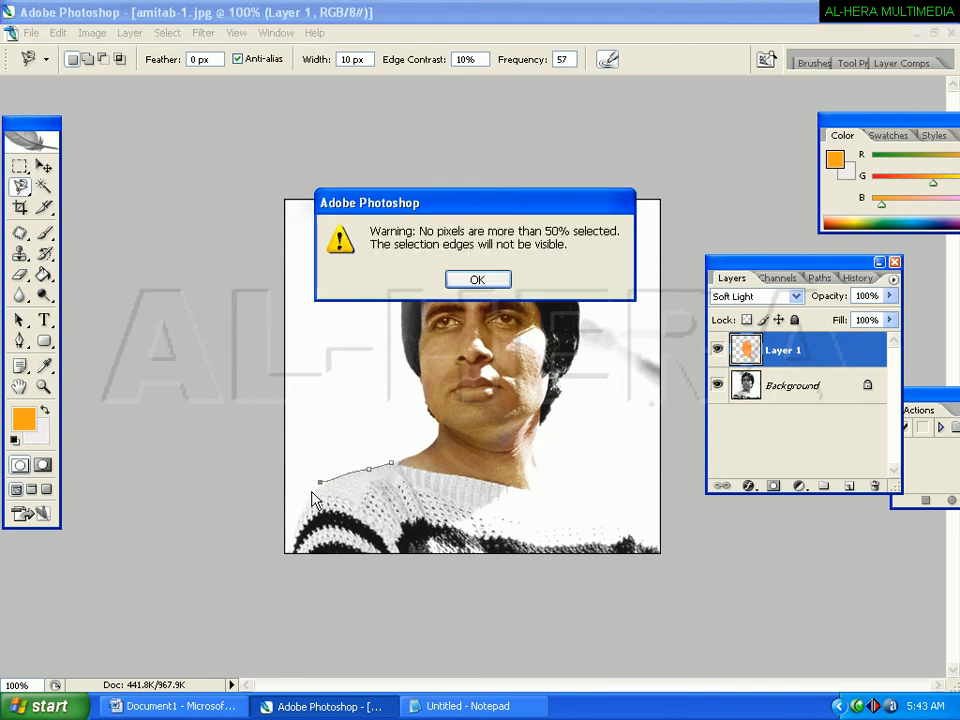
pyautogui.click(480, 281)
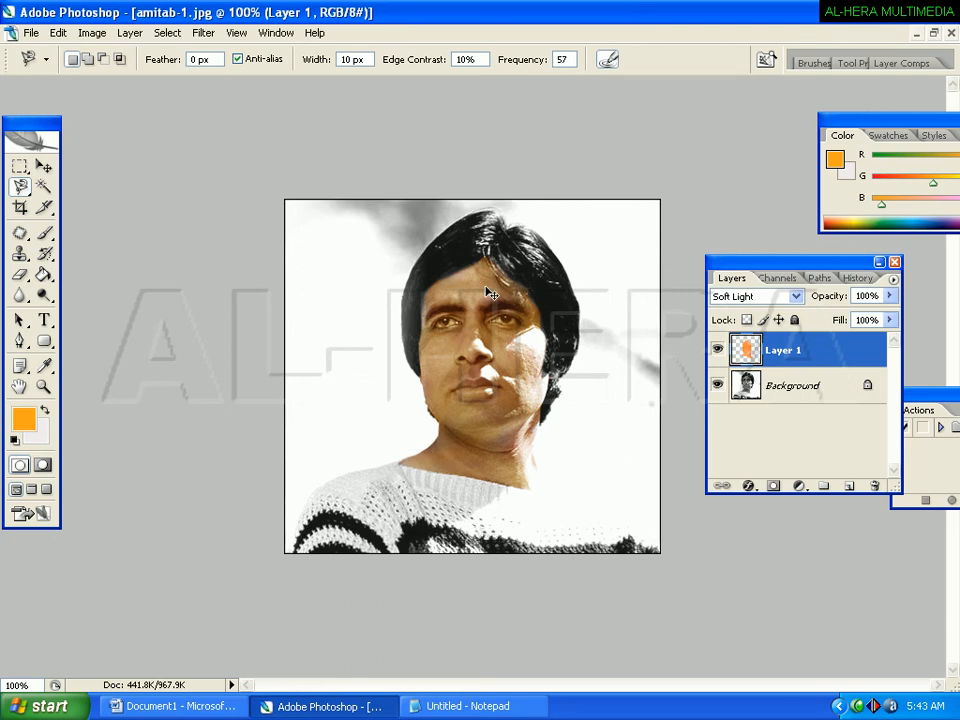
pyautogui.click(787, 396)
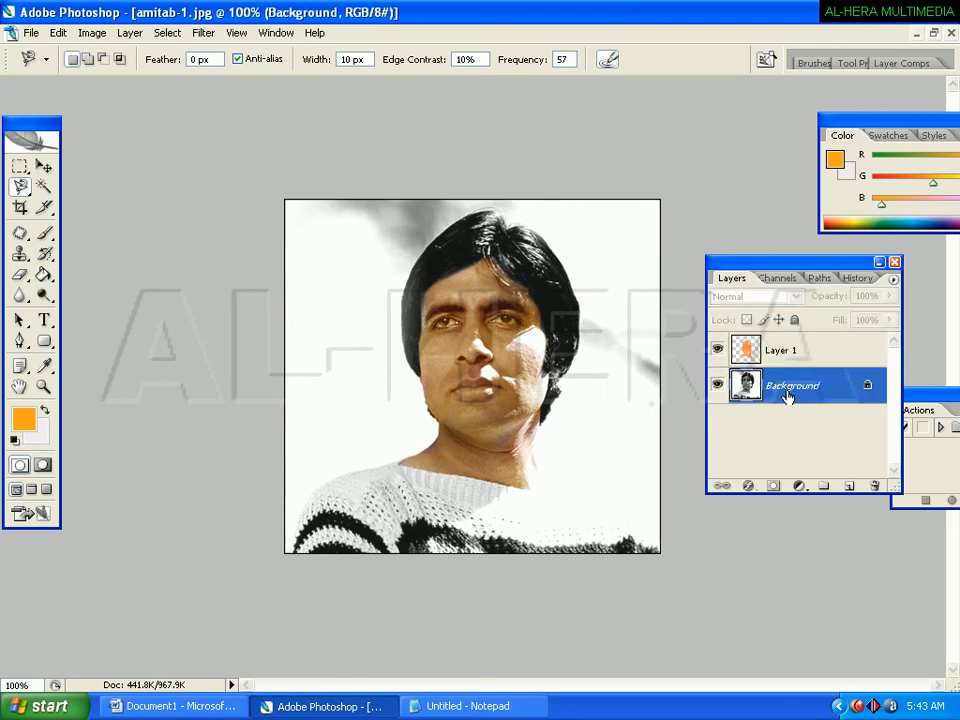
pyautogui.click(397, 461)
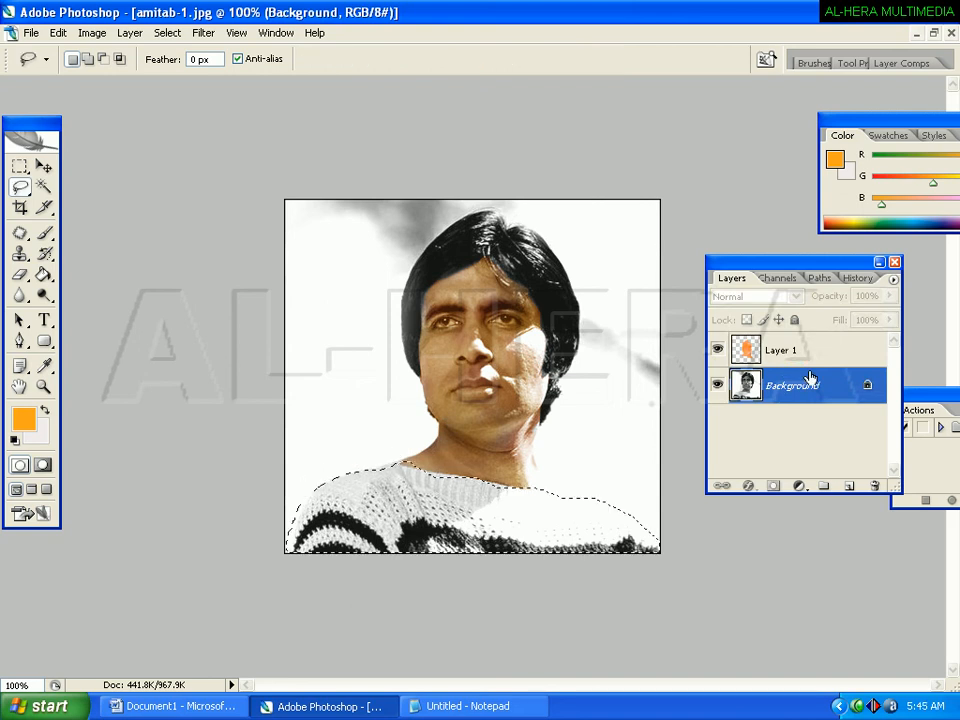
# Step: Add a new layer directly above the Background and set its blend mode to Soft Light
pyautogui.click(849, 485)
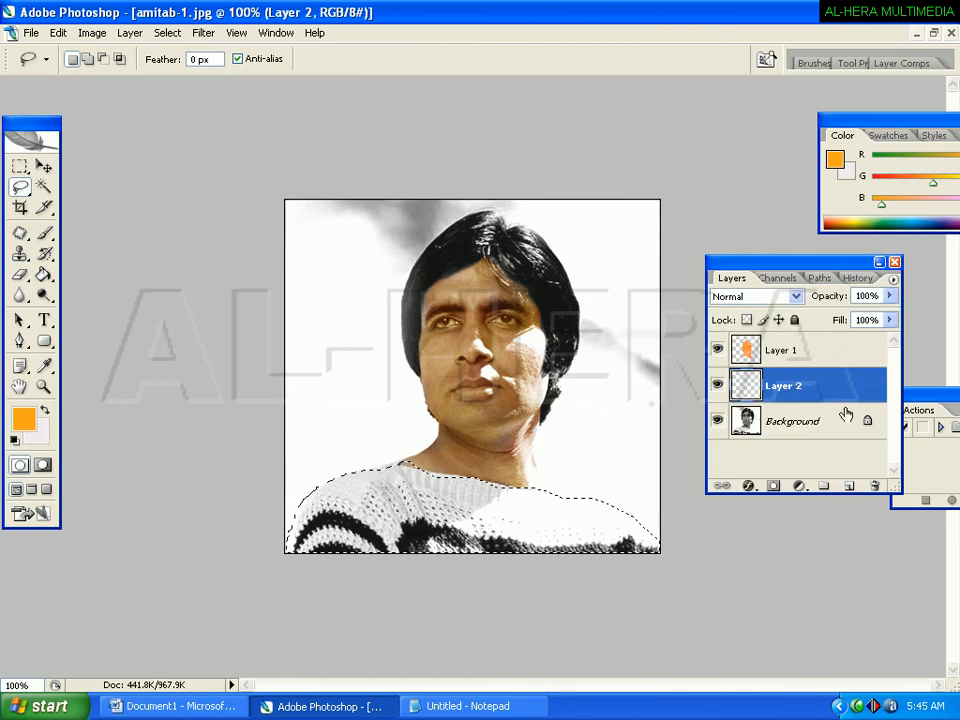
pyautogui.click(770, 297)
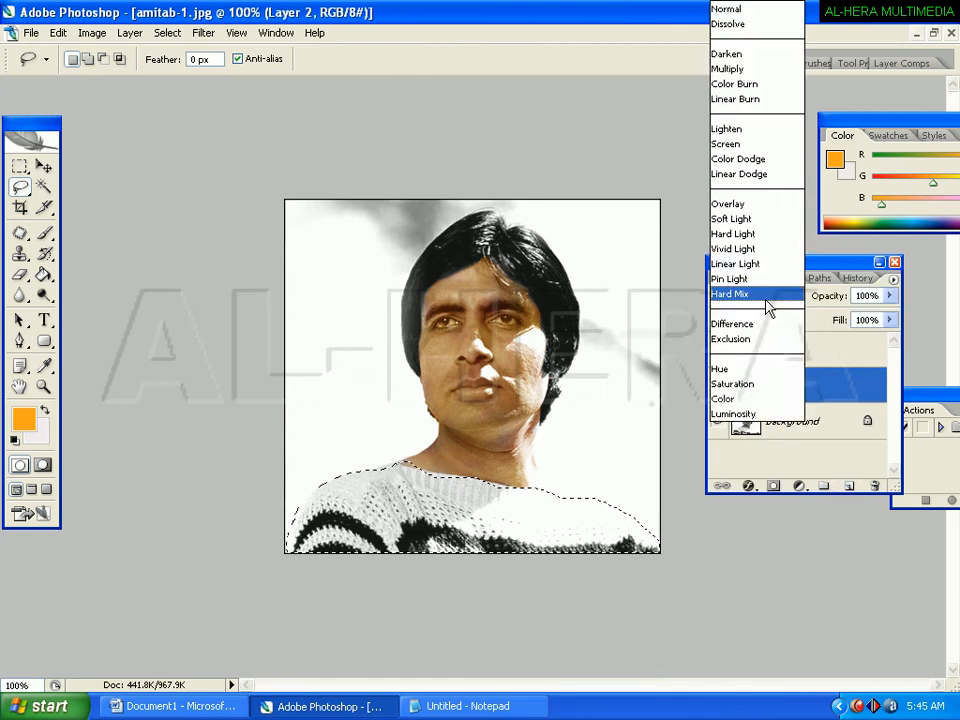
pyautogui.click(755, 218)
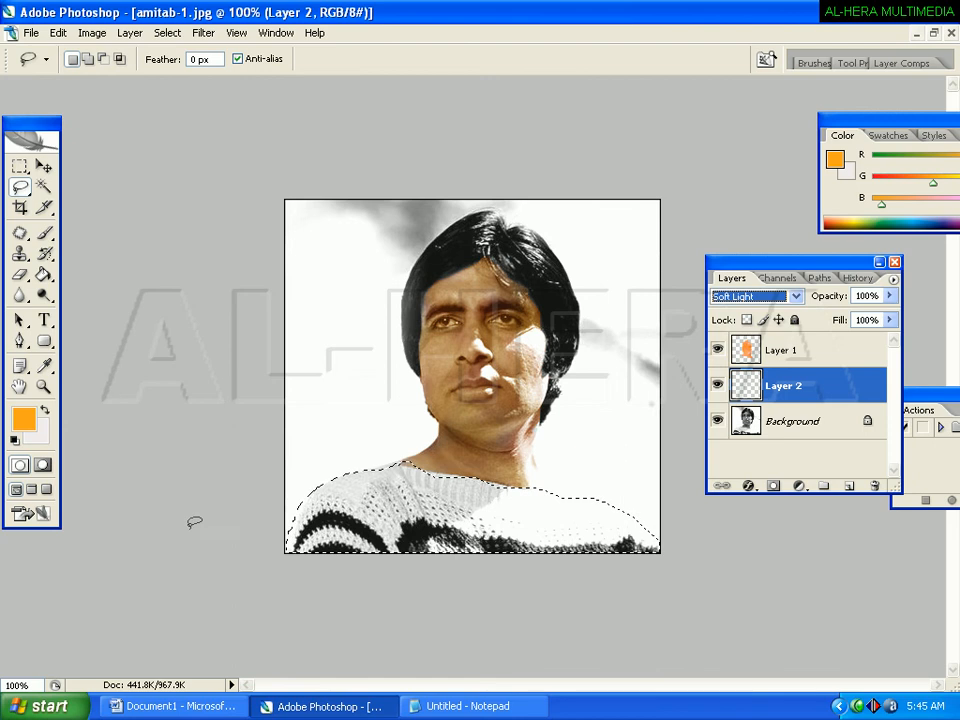
# Step: Set the foreground colour to dark blue 060088 and brush it over the selected sweater on Layer 2
pyautogui.click(22, 418)
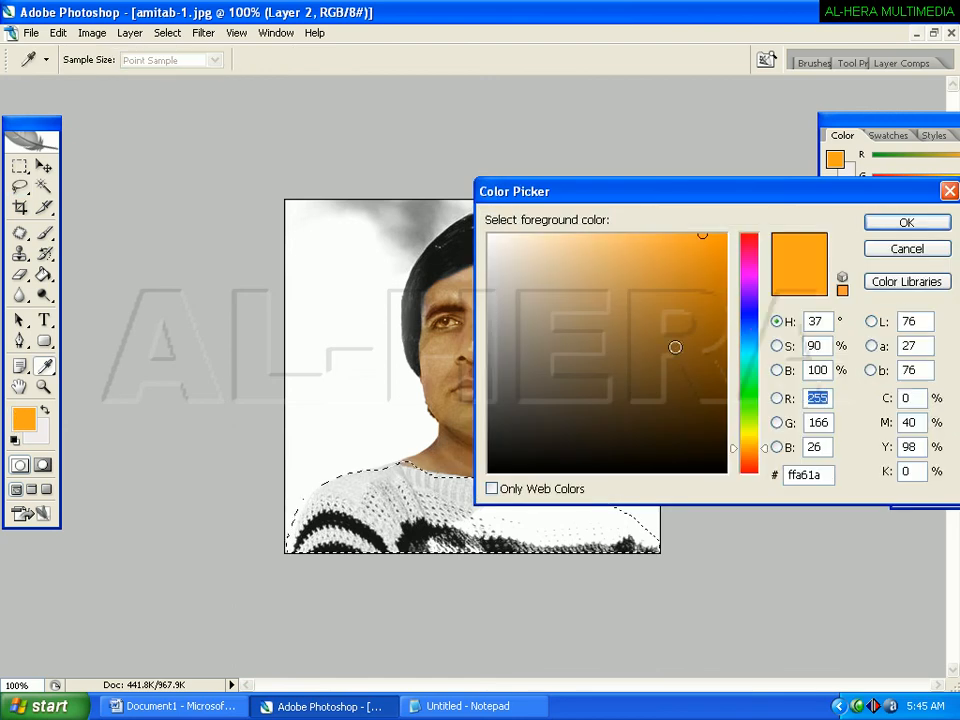
pyautogui.click(749, 312)
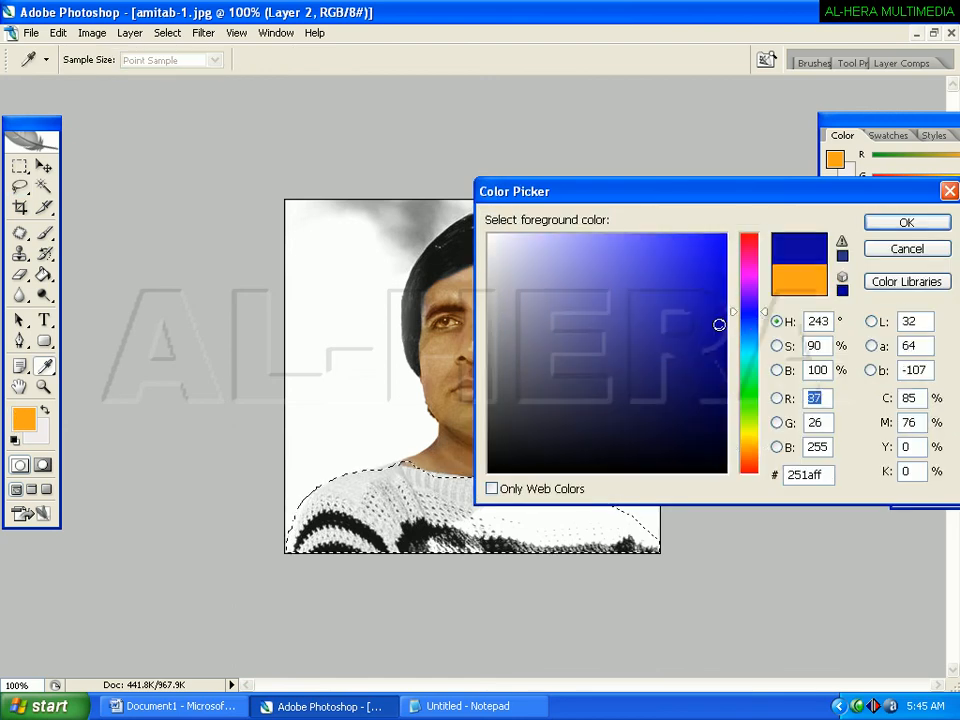
pyautogui.click(730, 346)
pyautogui.click(906, 222)
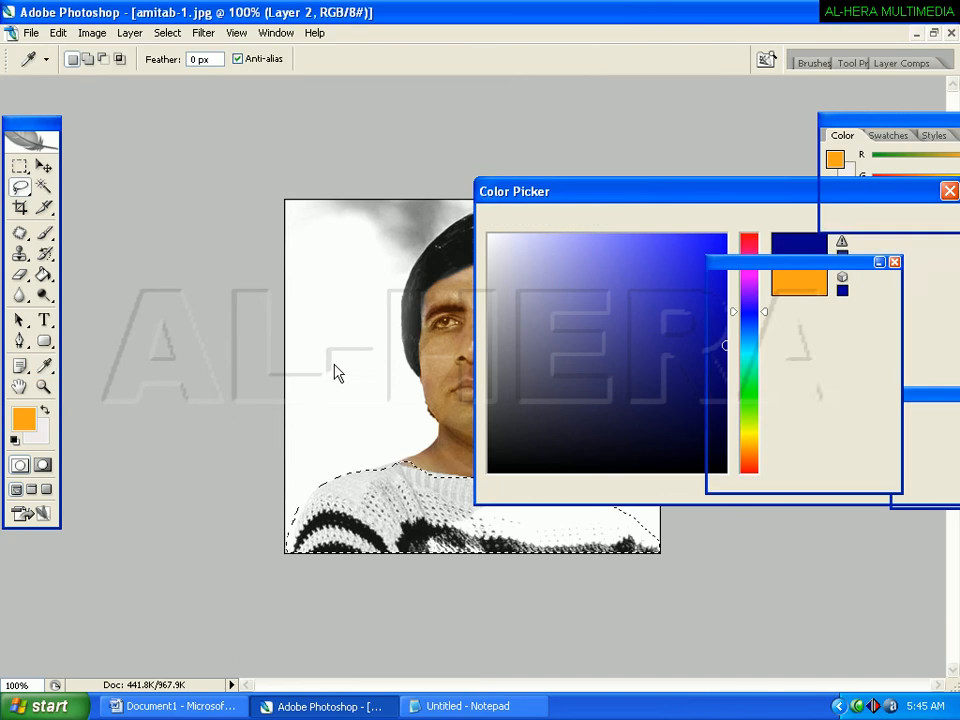
pyautogui.click(44, 232)
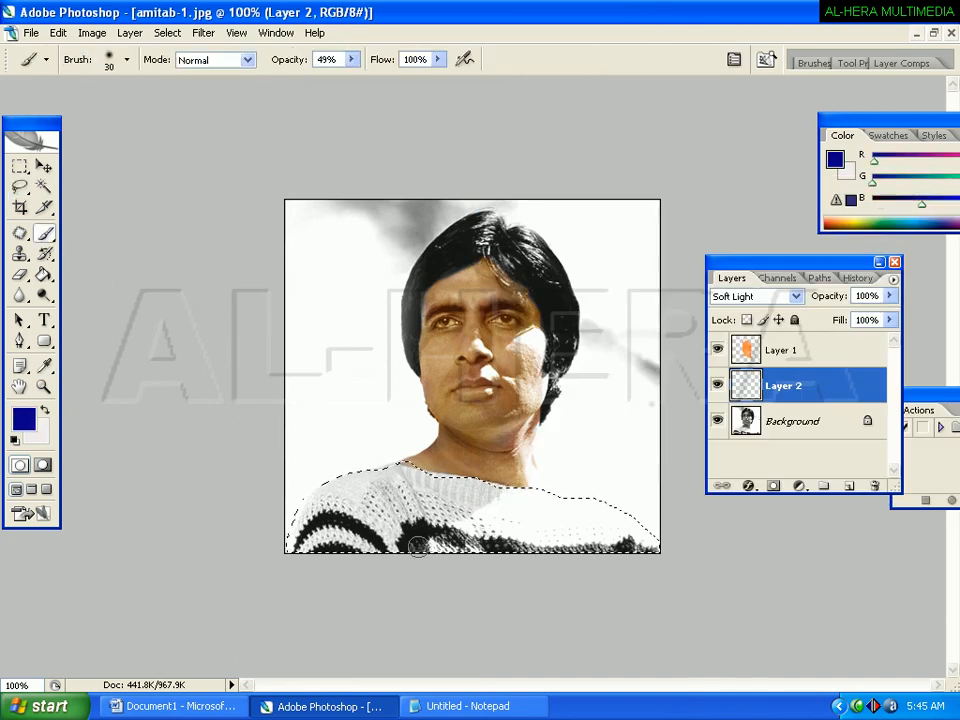
pyautogui.moveTo(358, 511)
pyautogui.mouseDown()
pyautogui.moveTo(389, 491)
pyautogui.moveTo(310, 548)
pyautogui.moveTo(431, 514)
pyautogui.moveTo(445, 548)
pyautogui.moveTo(525, 541)
pyautogui.moveTo(512, 507)
pyautogui.moveTo(573, 540)
pyautogui.moveTo(468, 526)
pyautogui.moveTo(440, 493)
pyautogui.moveTo(359, 491)
pyautogui.mouseUp()
pyautogui.moveTo(443, 528)
pyautogui.mouseDown()
pyautogui.moveTo(624, 551)
pyautogui.moveTo(608, 542)
pyautogui.mouseUp()
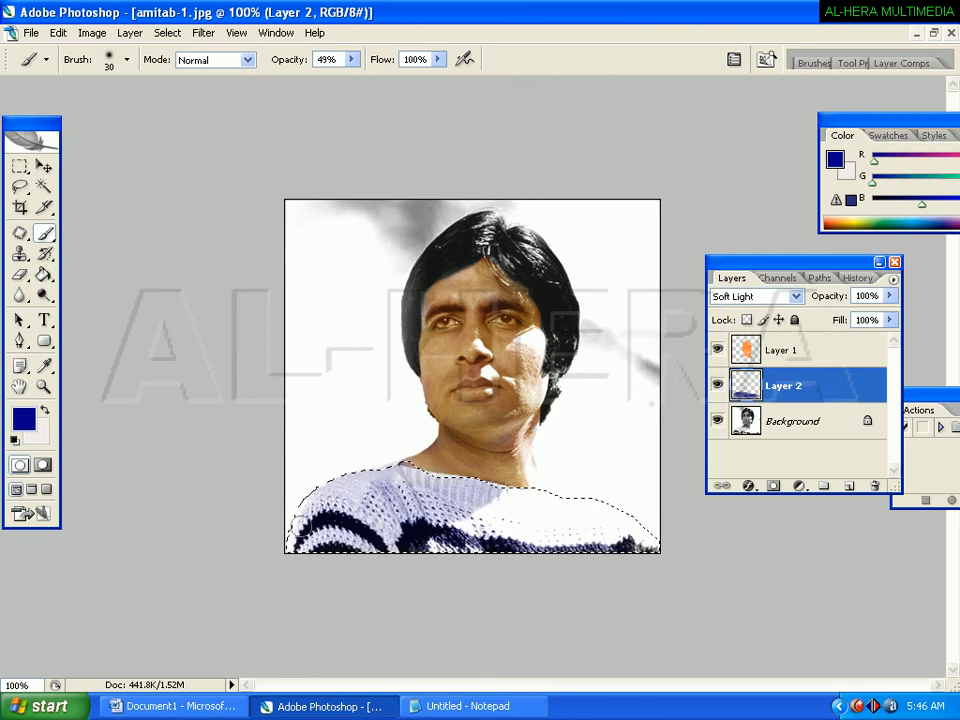
# Step: Change the foreground colour to a bright red and brush it over the sweater's dark stripes, collar and shoulder on Layer 2
pyautogui.click(23, 419)
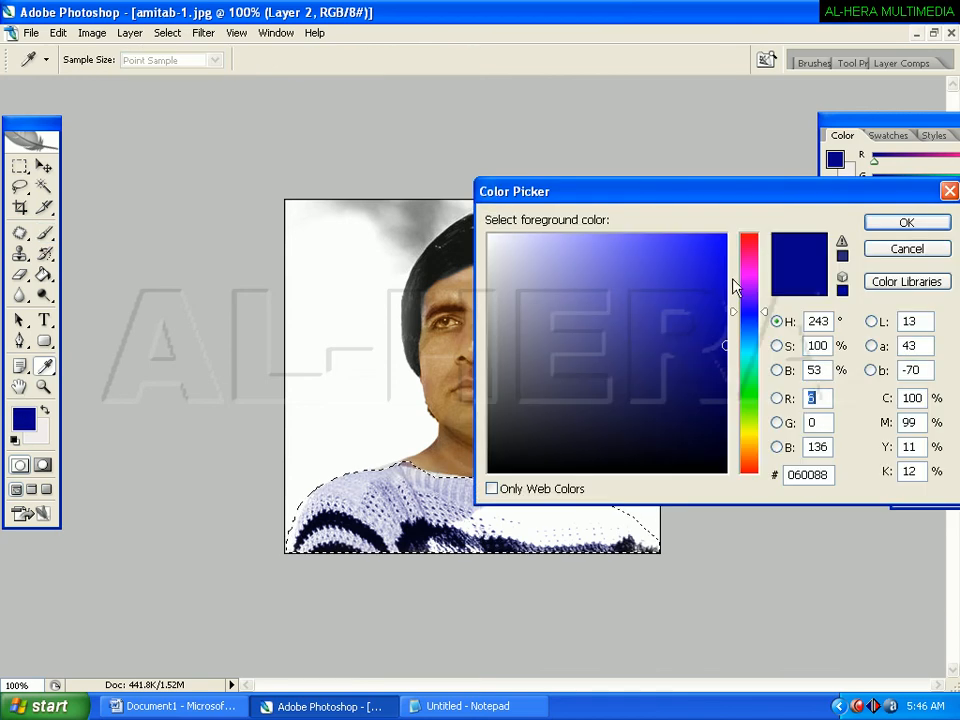
pyautogui.click(755, 243)
pyautogui.moveTo(707, 262)
pyautogui.mouseDown()
pyautogui.moveTo(729, 234)
pyautogui.moveTo(857, 238)
pyautogui.mouseUp()
pyautogui.click(878, 223)
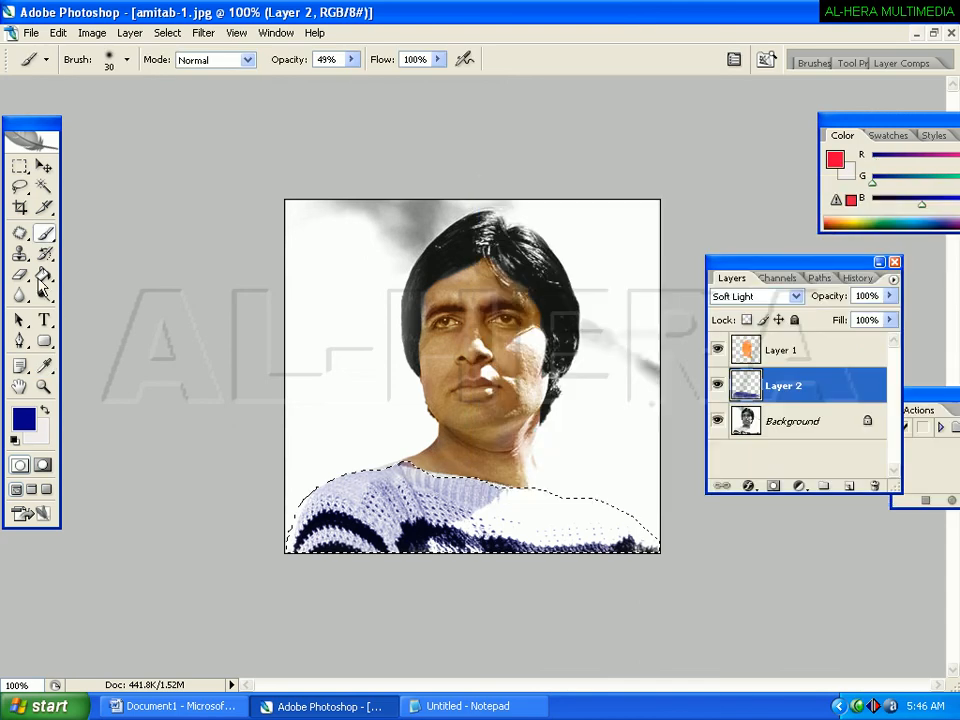
pyautogui.moveTo(345, 525)
pyautogui.mouseDown()
pyautogui.moveTo(323, 525)
pyautogui.moveTo(402, 540)
pyautogui.moveTo(527, 543)
pyautogui.moveTo(487, 545)
pyautogui.mouseUp()
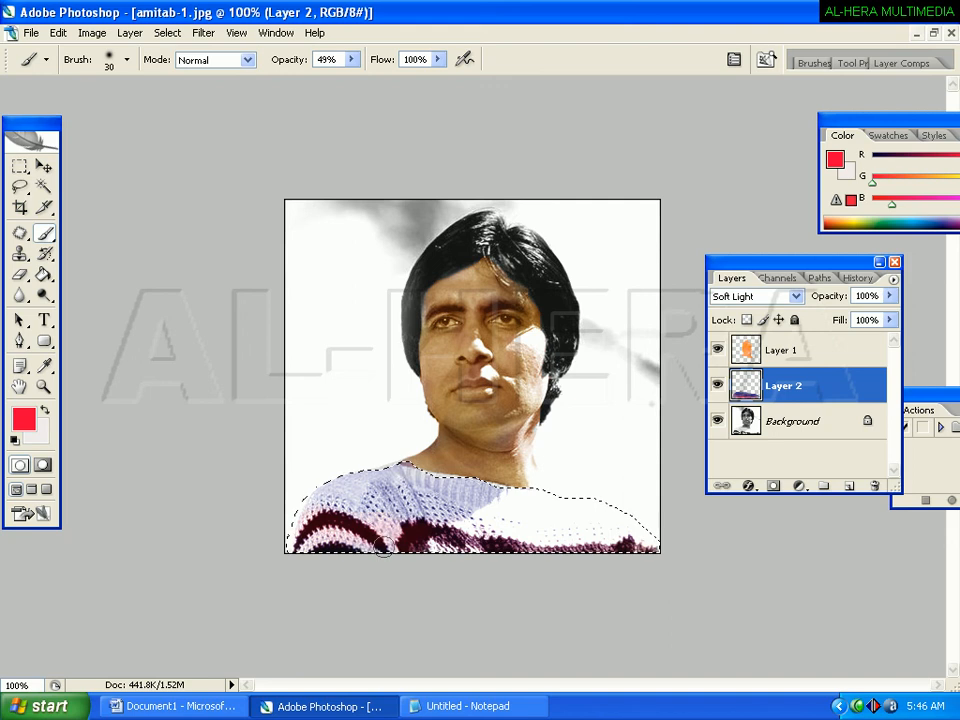
pyautogui.moveTo(342, 508); pyautogui.dragTo(422, 476)
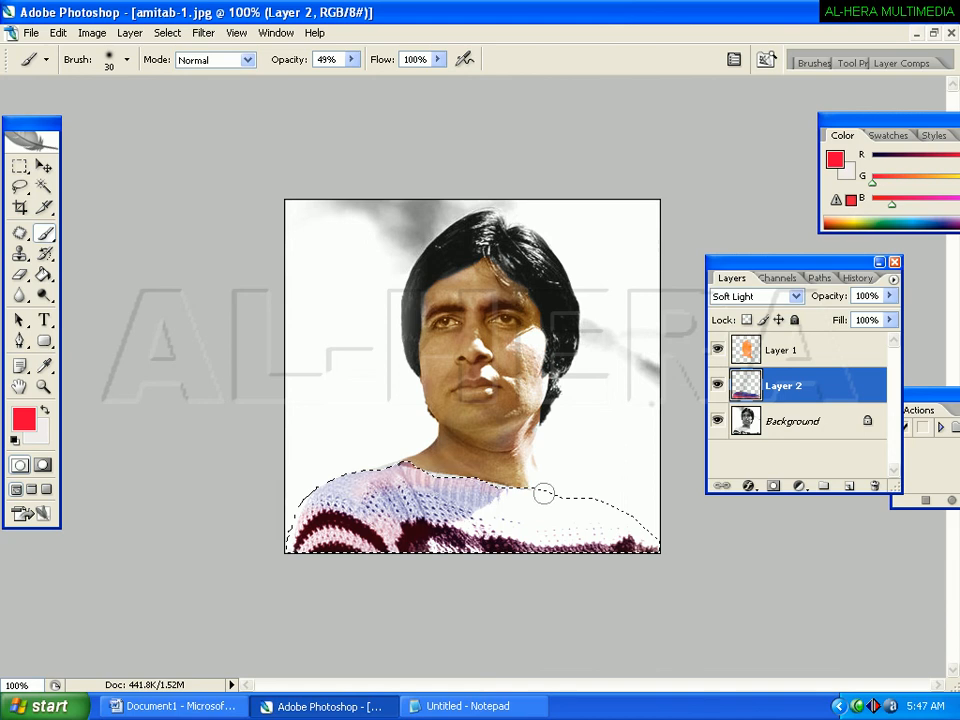
pyautogui.moveTo(437, 482); pyautogui.dragTo(413, 472)
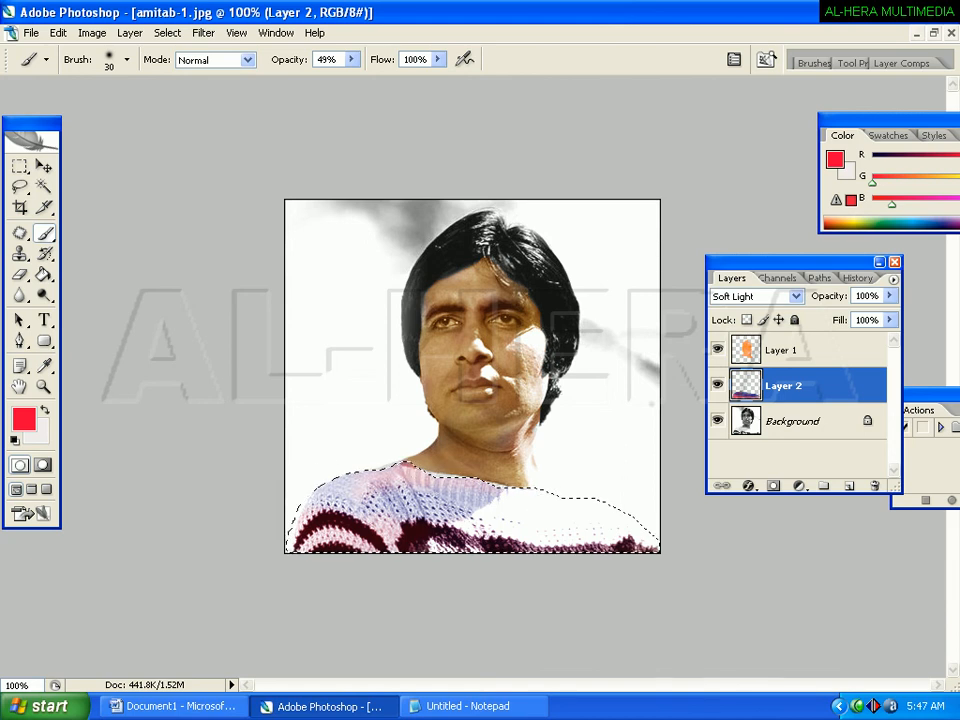
pyautogui.click(332, 490)
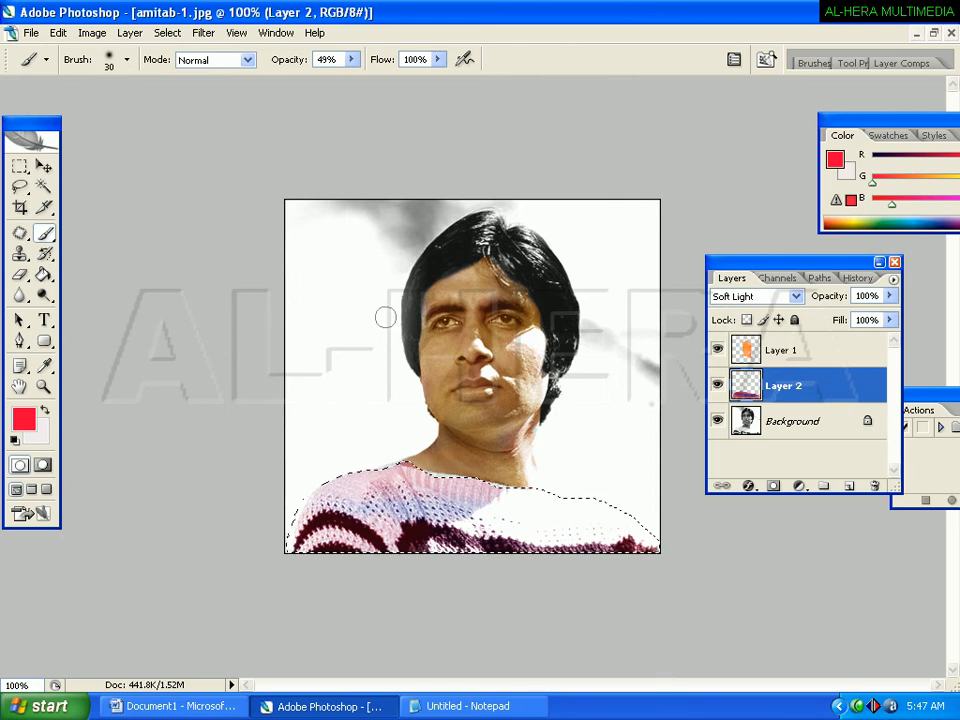
# Step: Clear the sweater selection and trace the background area around the man with the Magnetic Lasso
pyautogui.click(19, 166)
pyautogui.click(426, 294)
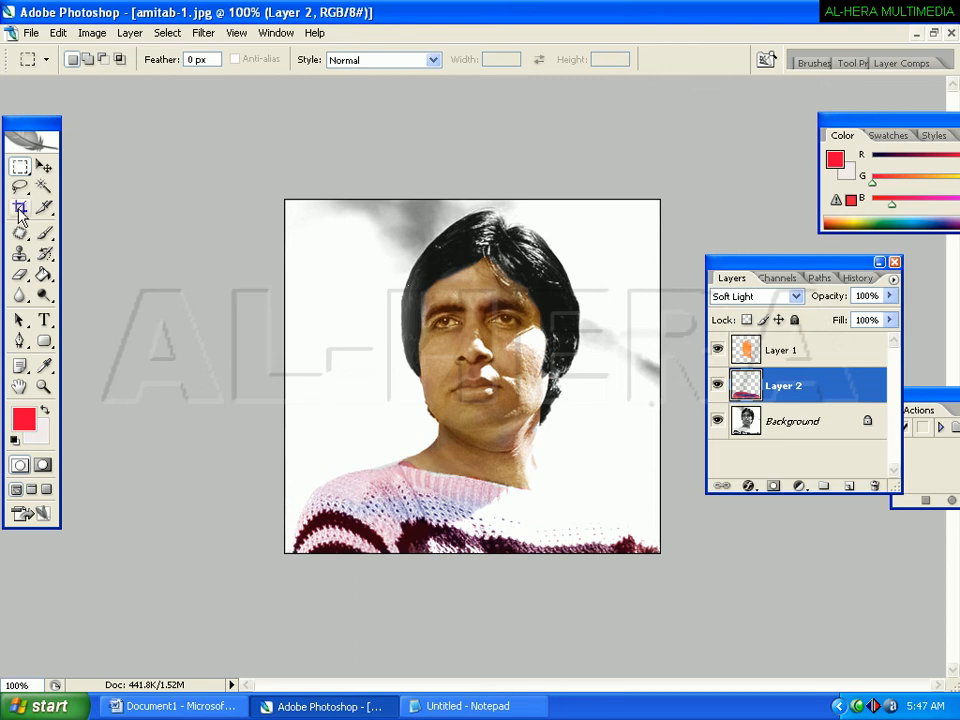
pyautogui.moveTo(20, 186); pyautogui.dragTo(71, 221)
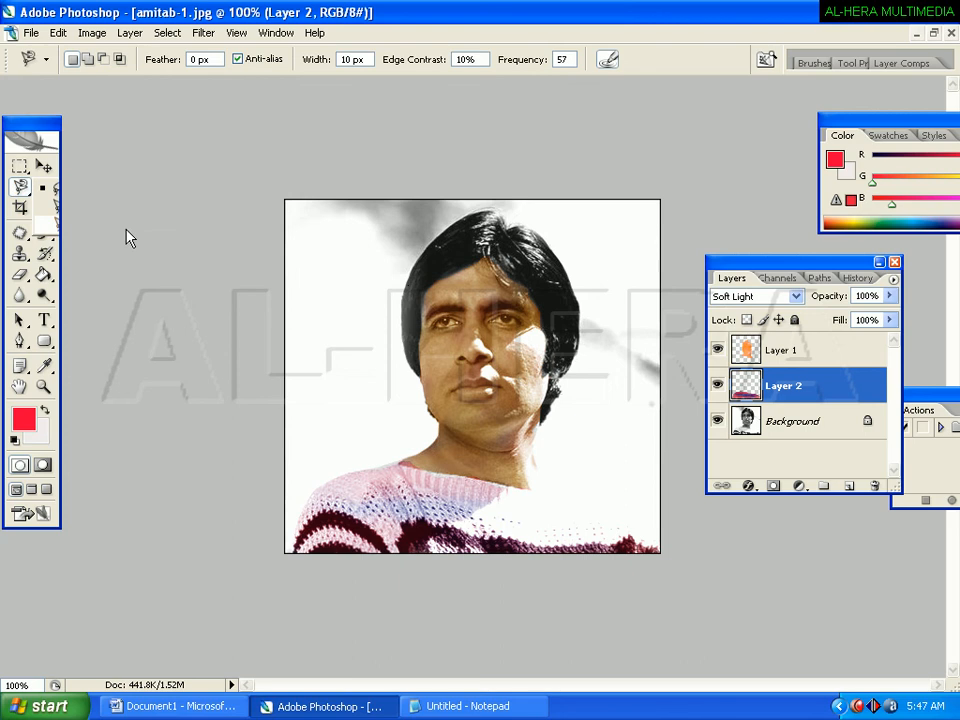
pyautogui.click(287, 549)
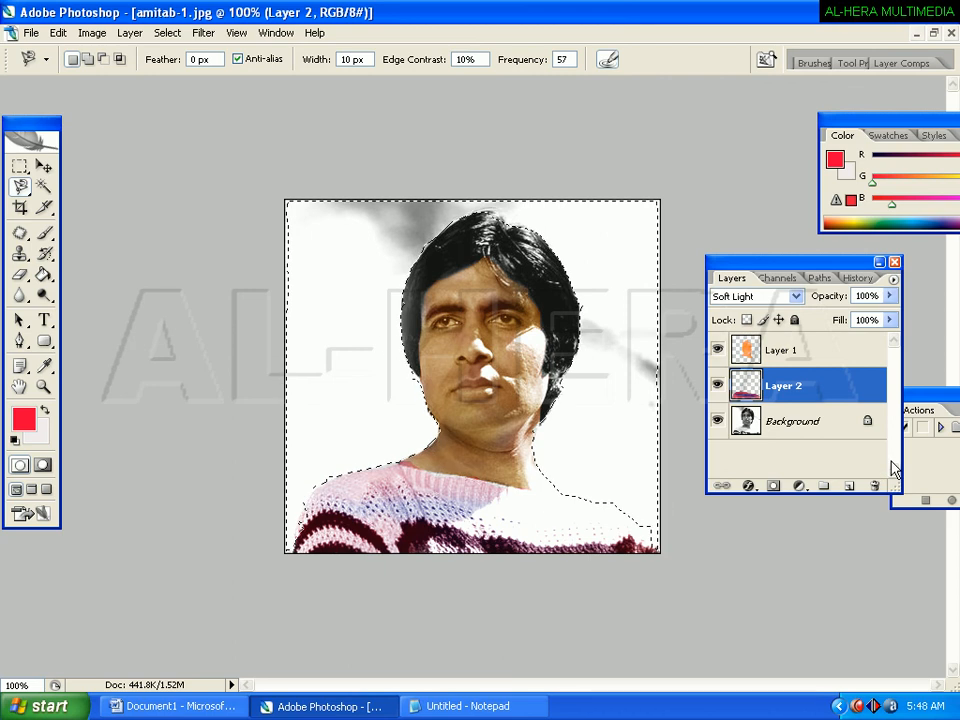
# Step: Add a new layer above Layer 2 and show the photo beside the colour reference image
pyautogui.click(850, 486)
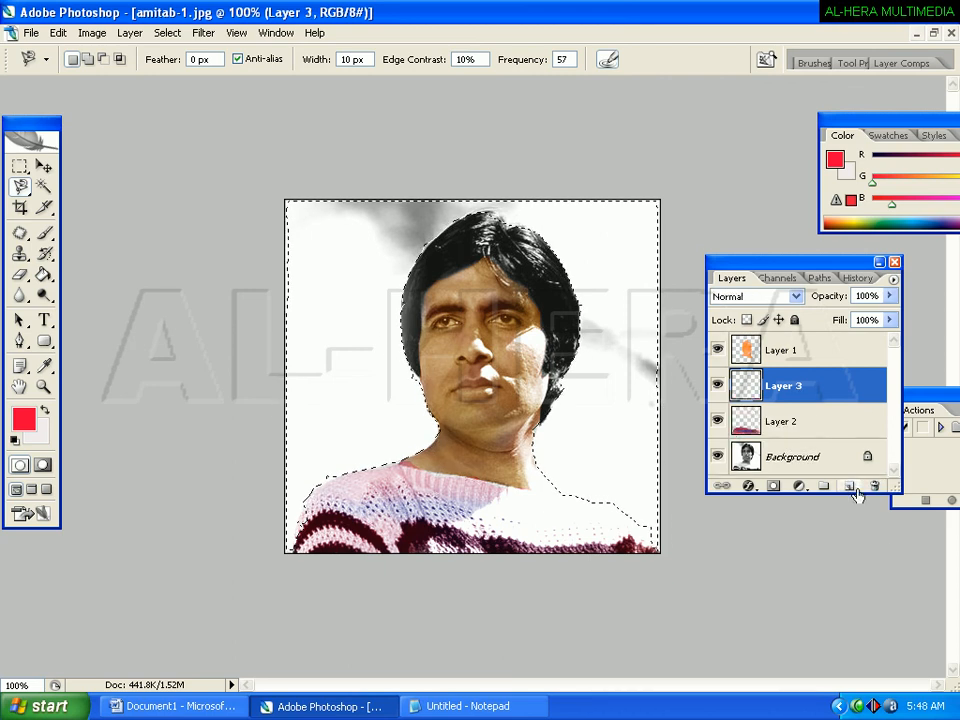
pyautogui.click(935, 34)
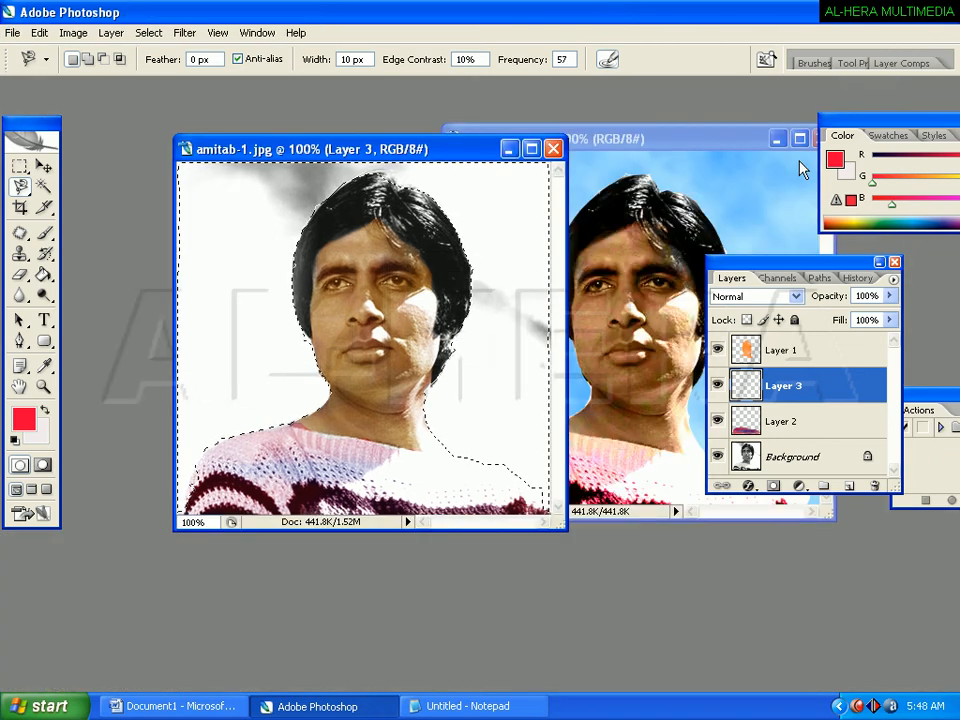
# Step: Maximize the amitab-1.jpg document and set the foreground colour to blue 0000fe
pyautogui.doubleClick(452, 154)
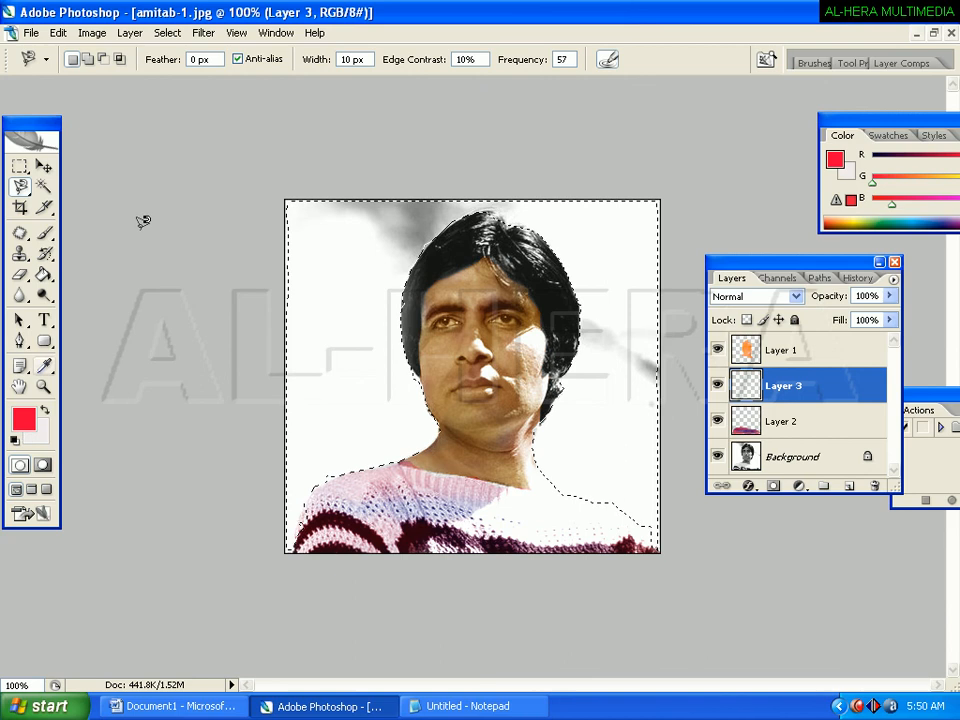
pyautogui.click(24, 418)
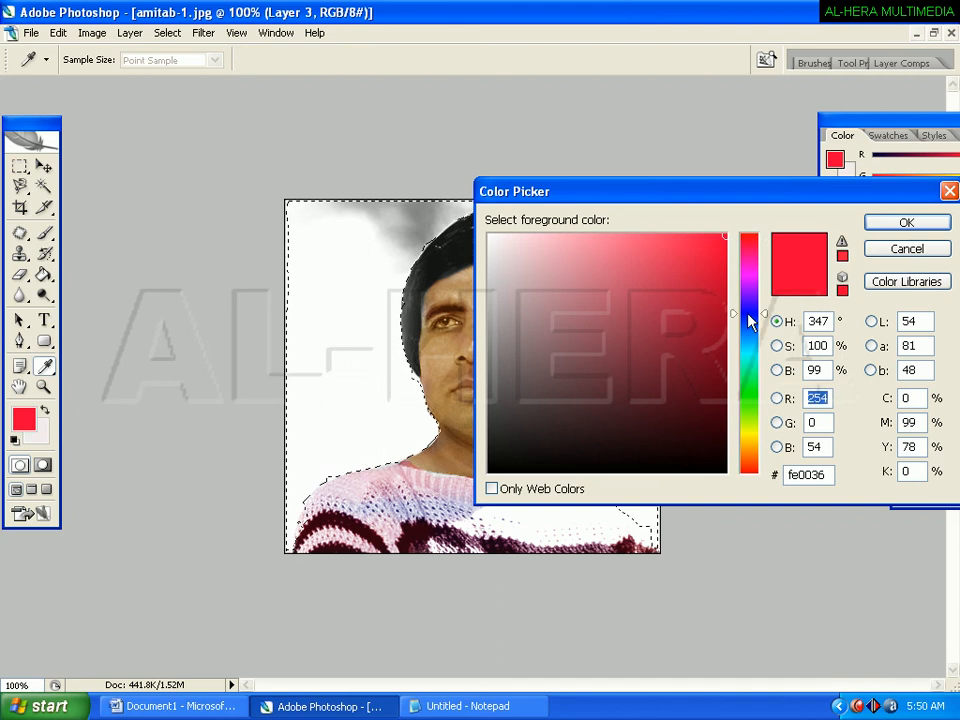
pyautogui.click(750, 318)
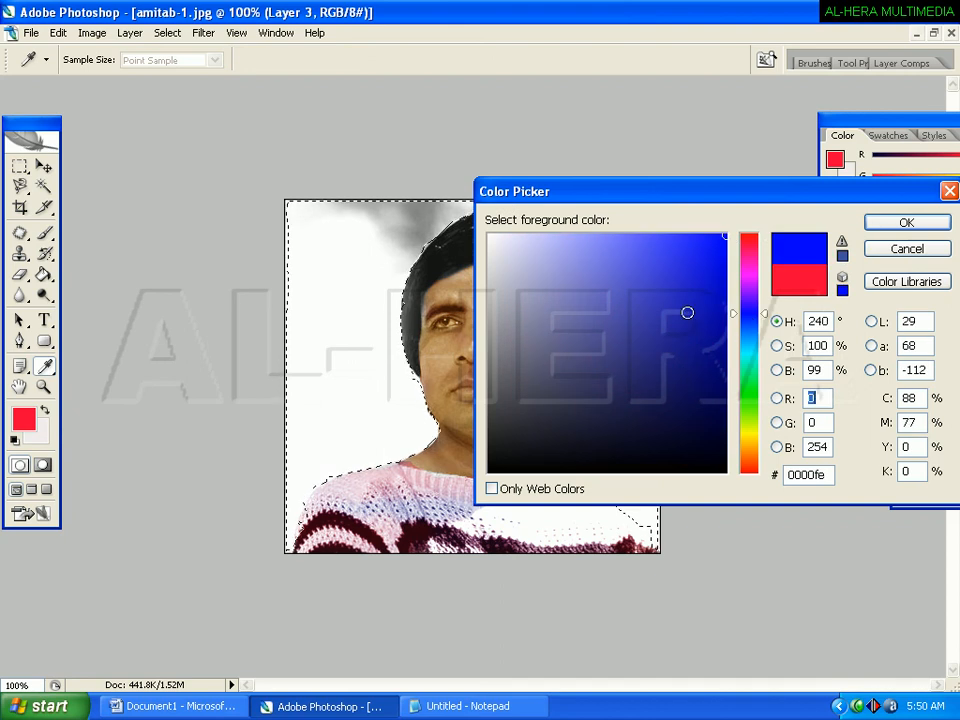
pyautogui.click(886, 224)
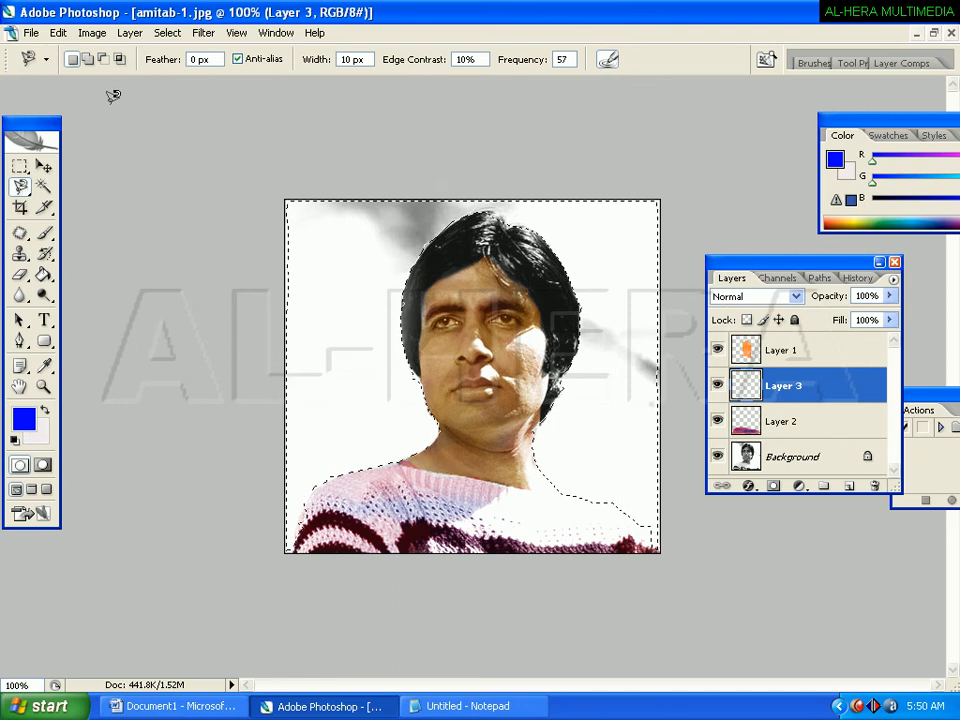
# Step: Render Clouds into the selected background area on Layer 3 and clear the selection
pyautogui.click(200, 36)
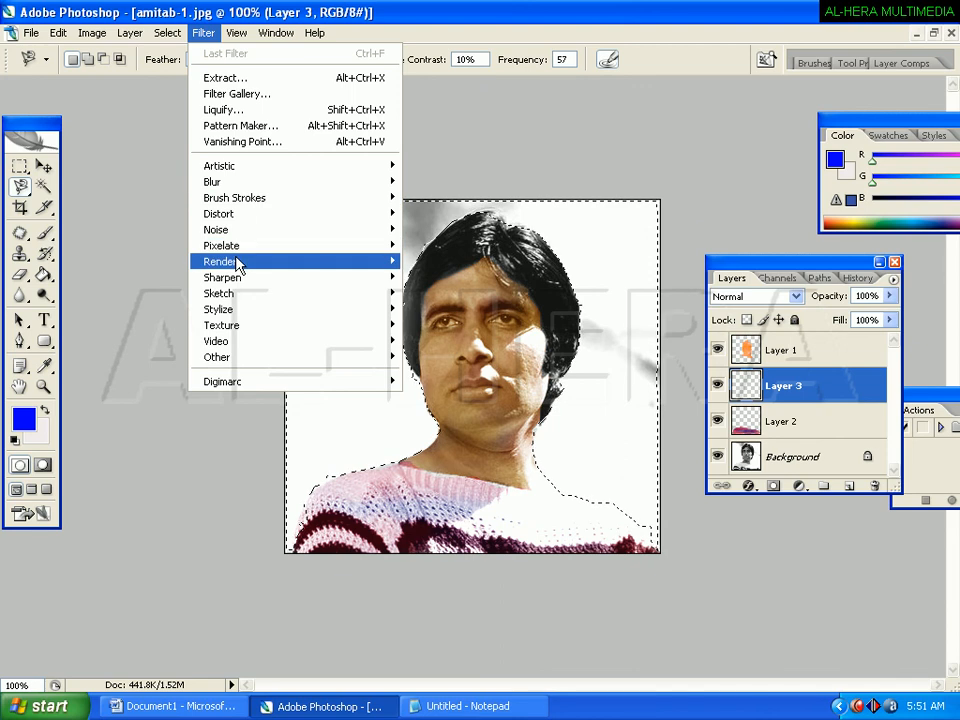
pyautogui.moveTo(240, 263)
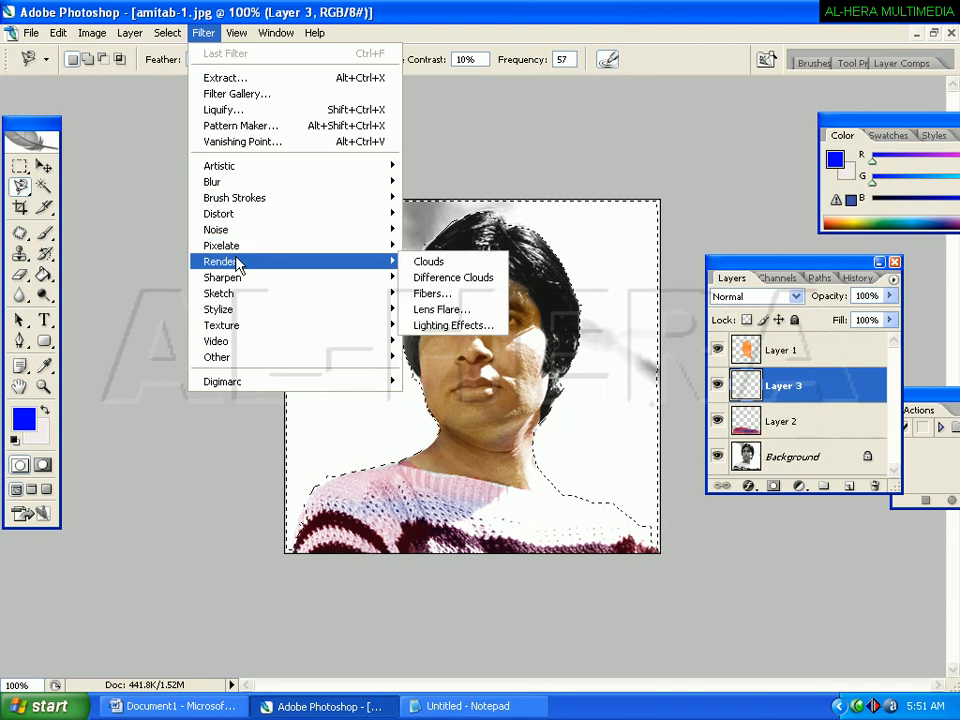
pyautogui.click(469, 263)
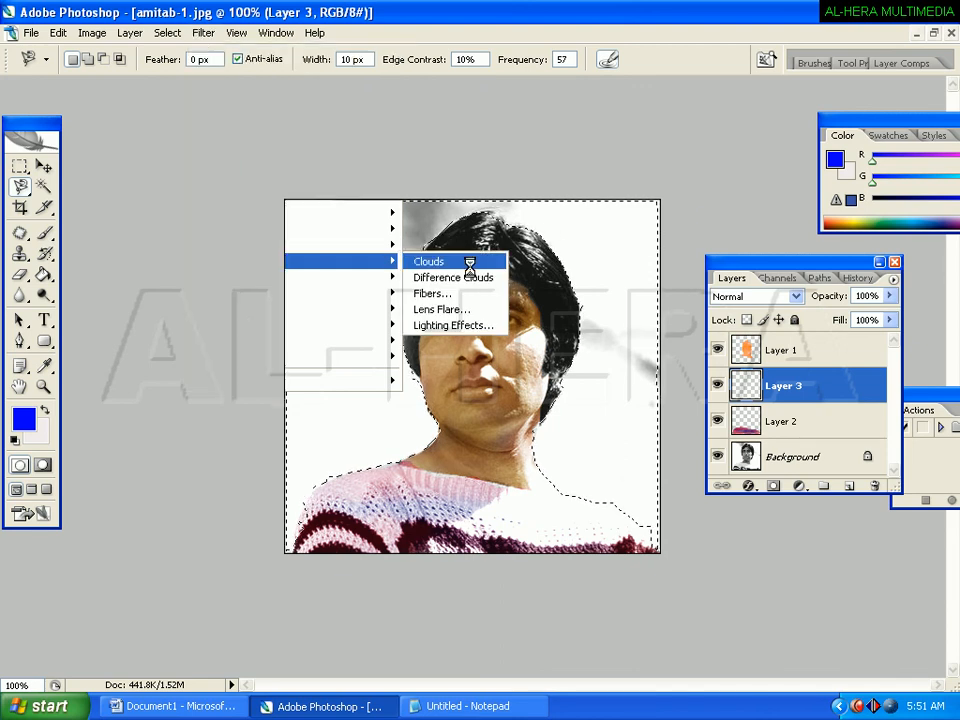
pyautogui.click(20, 166)
pyautogui.hotkey('ctrl', 'd')
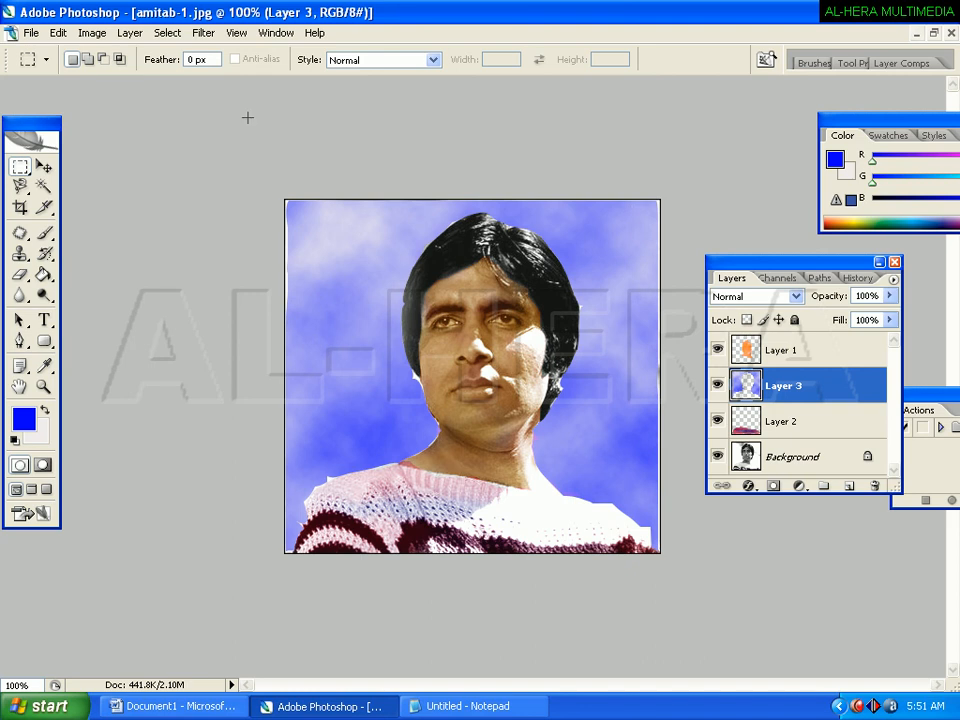
# Step: Brighten the clouds on Layer 3 with a Curves adjustment, moving the RGB curve's white point to input 199, output 255
pyautogui.click(93, 33)
pyautogui.moveTo(185, 91)
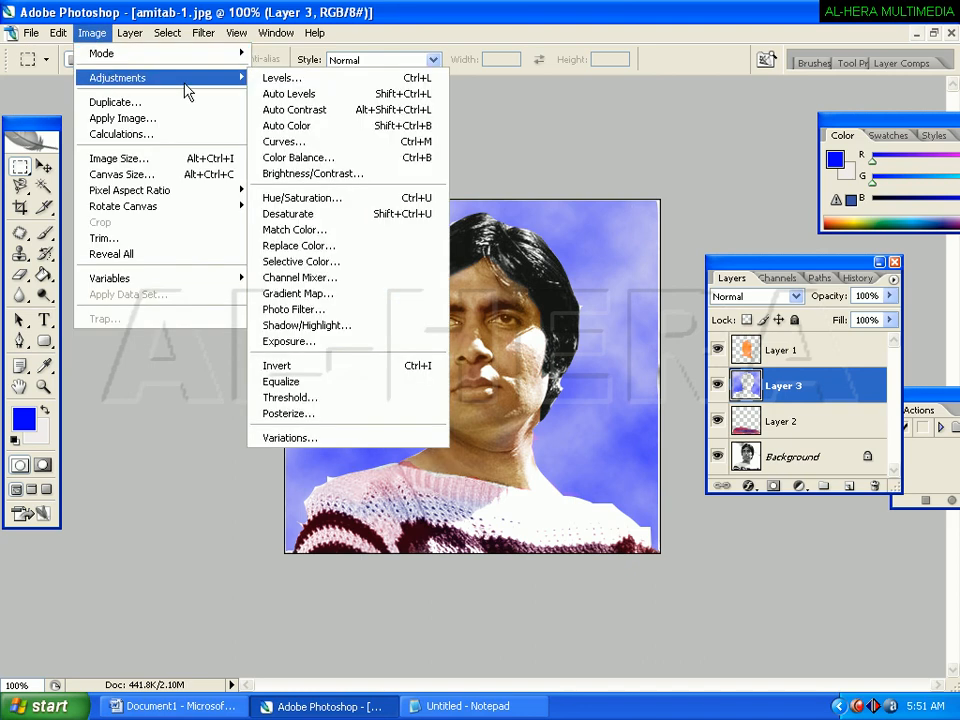
pyautogui.click(281, 142)
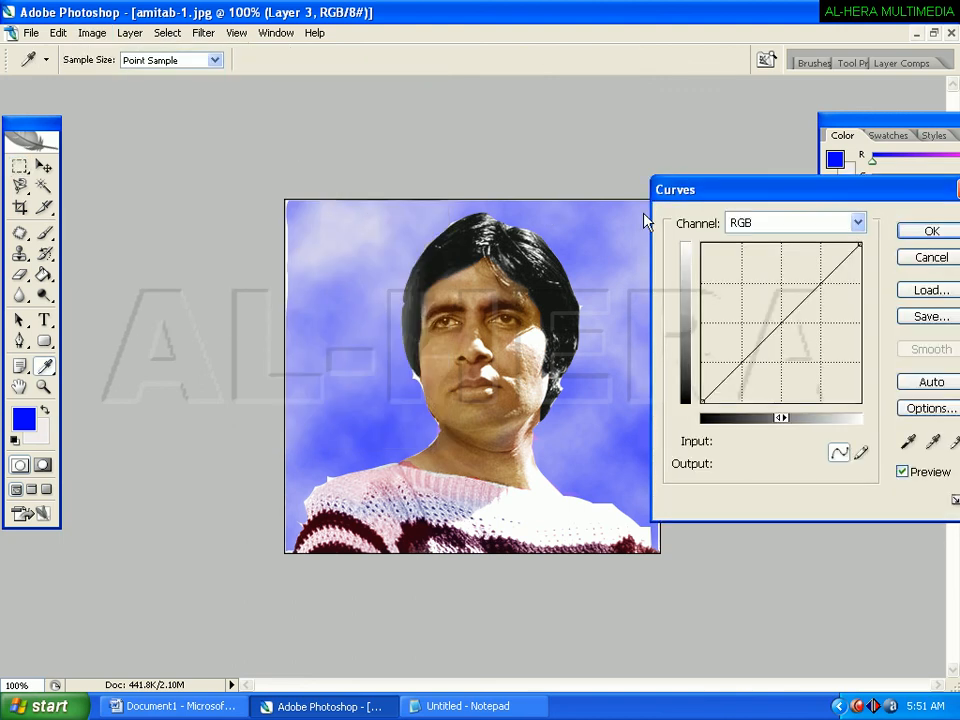
pyautogui.moveTo(858, 243); pyautogui.dragTo(828, 250)
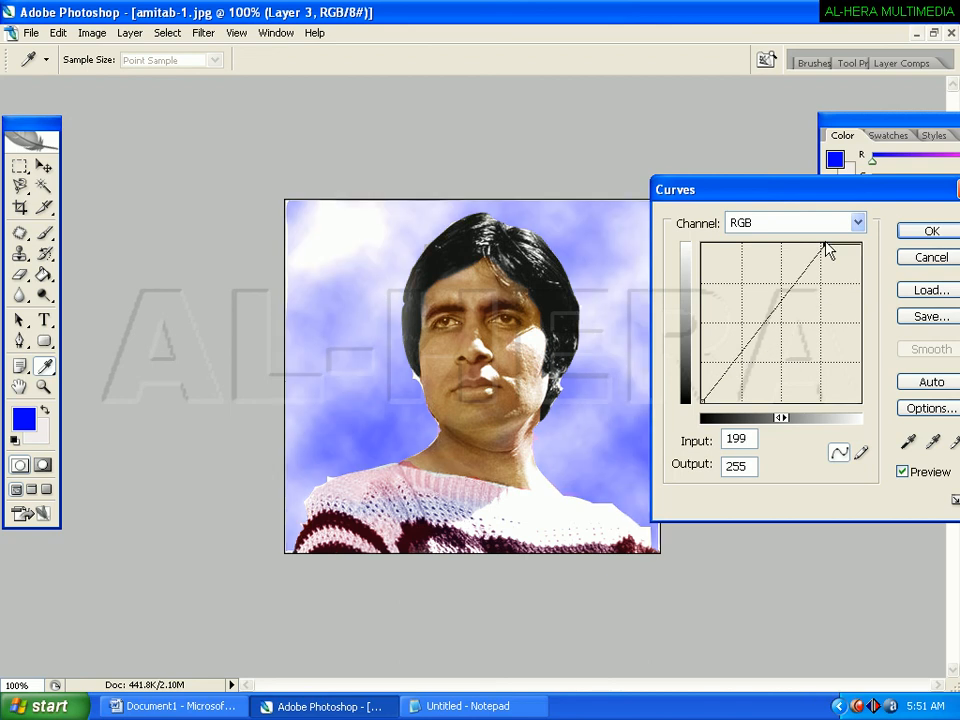
pyautogui.click(928, 234)
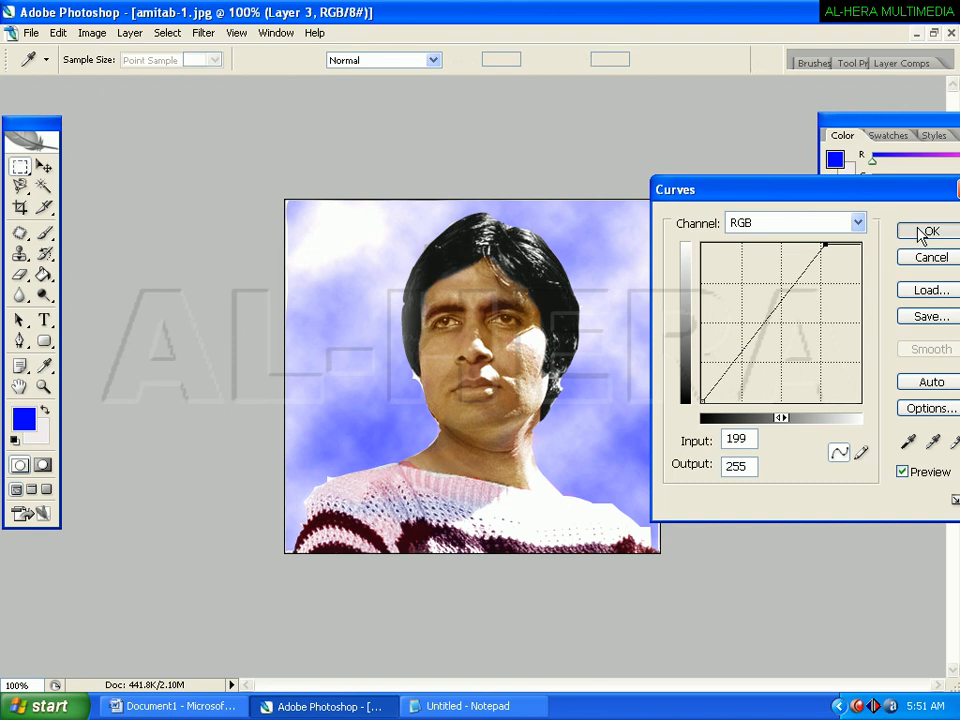